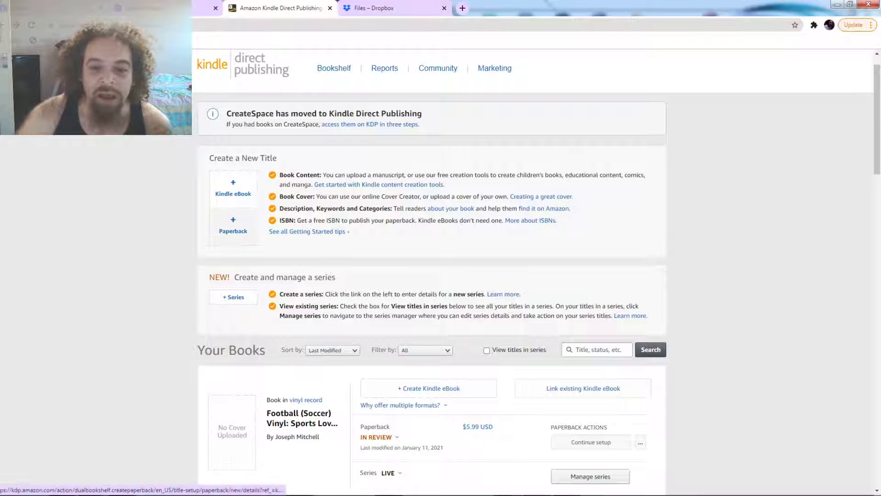
- Create a new paperback title and enter SFGRG as its book title
click(233, 226)
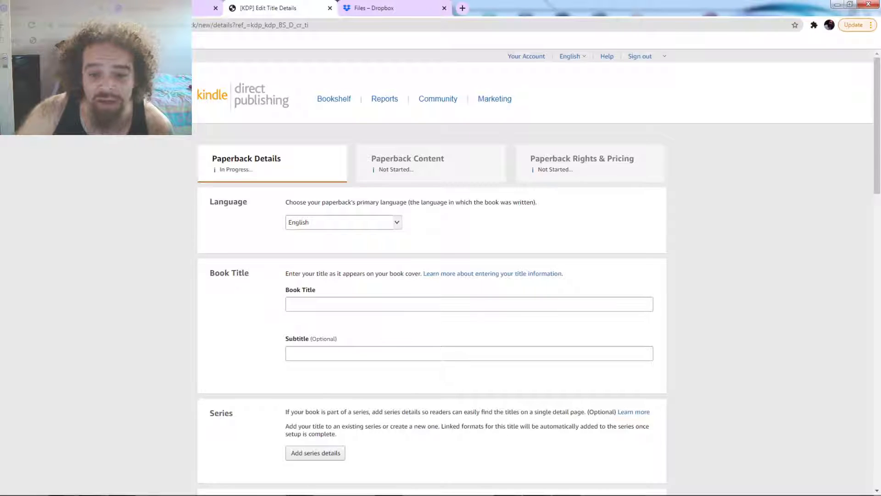
click(289, 304)
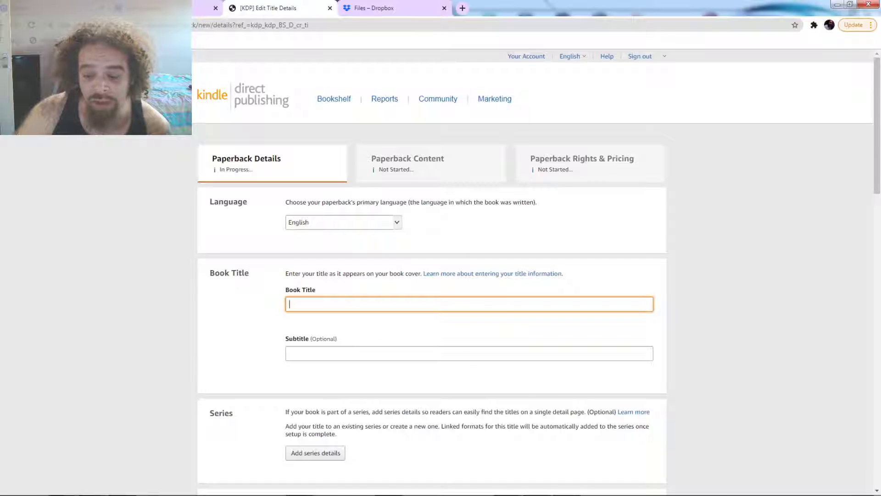
text(SF)
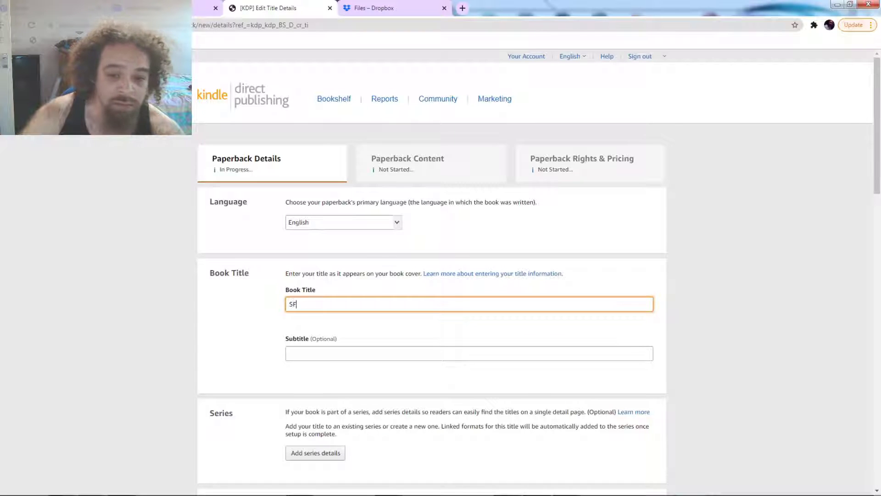
text(GRG)
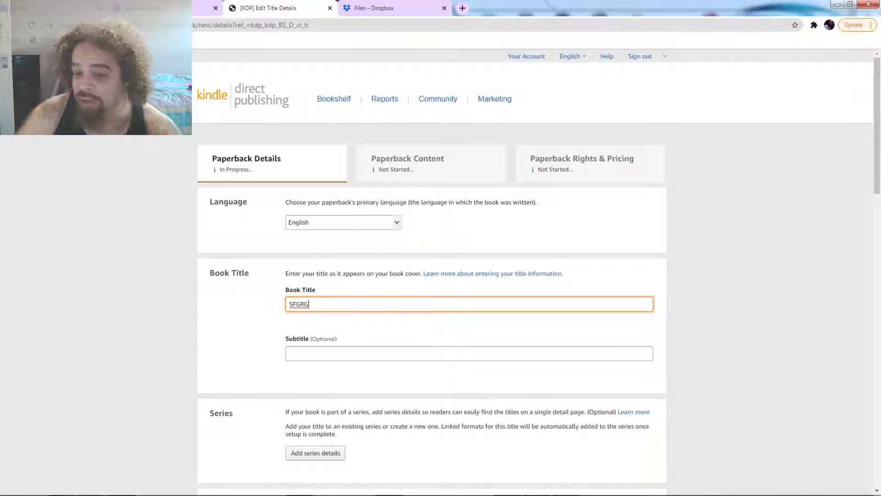
- Fill the subtitle with the full "Camping Lover Journal For Lovers of Tenting And Outdoors" text copied from the smaller sticky note
click(290, 354)
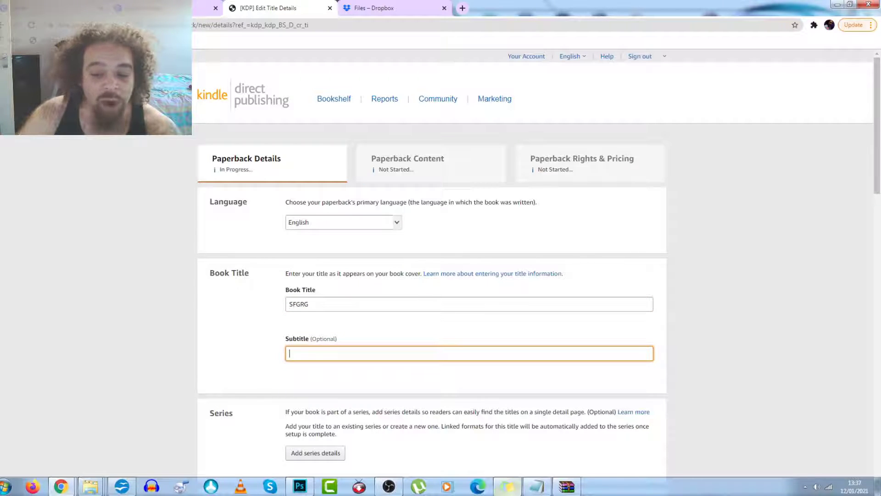
click(507, 486)
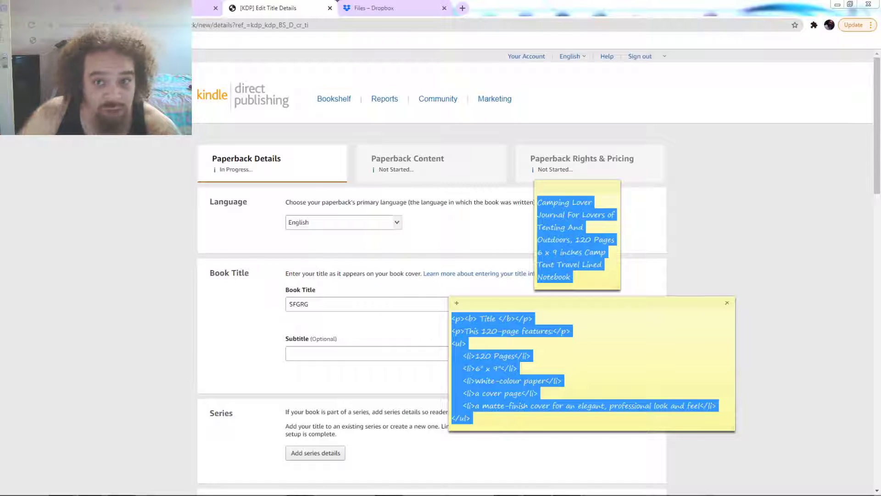
right_click(549, 235)
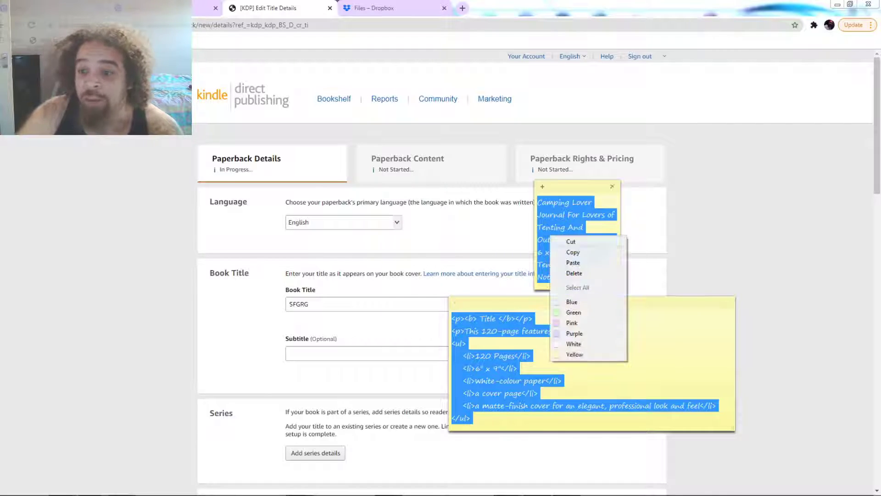
click(573, 252)
click(367, 353)
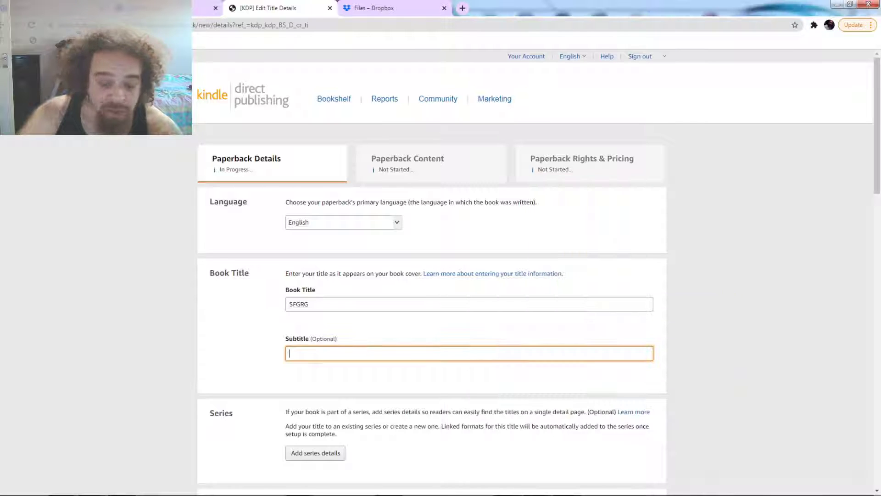
key(ctrl+v)
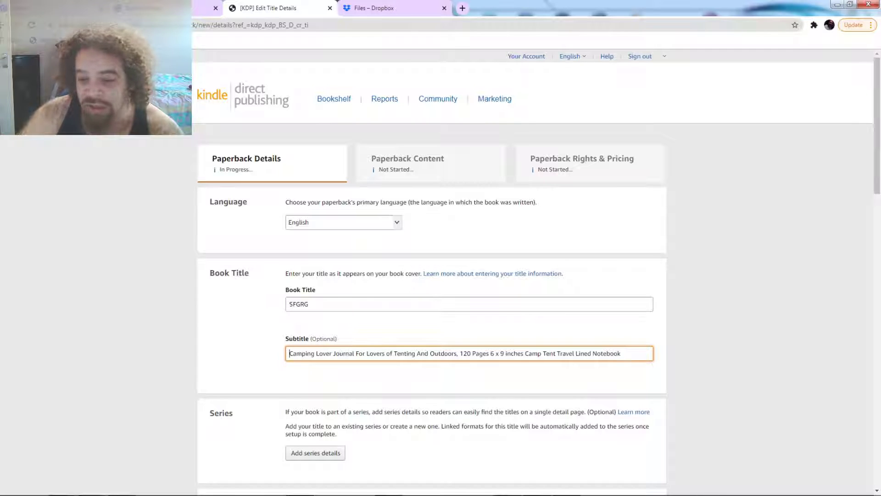
- Examine the keyword phrases in the subtitle, such as Camping Lover, Camp Tent and Lovers of Tenting And Outdoors
key(shift+Right)
key(shift+Right)
drag(296, 353, 332, 353)
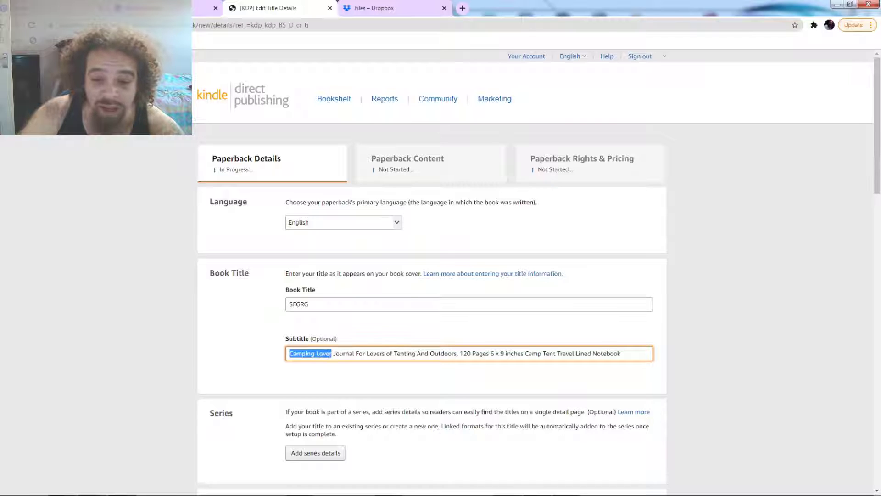
click(316, 353)
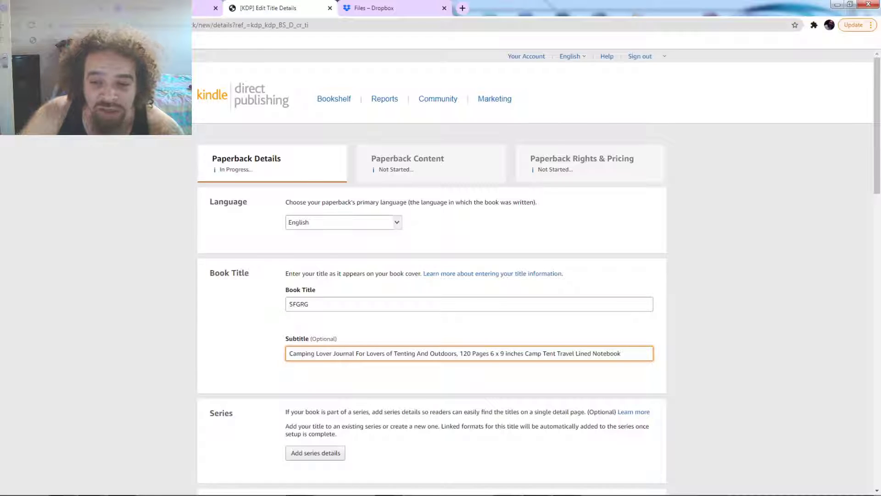
drag(574, 354, 555, 353)
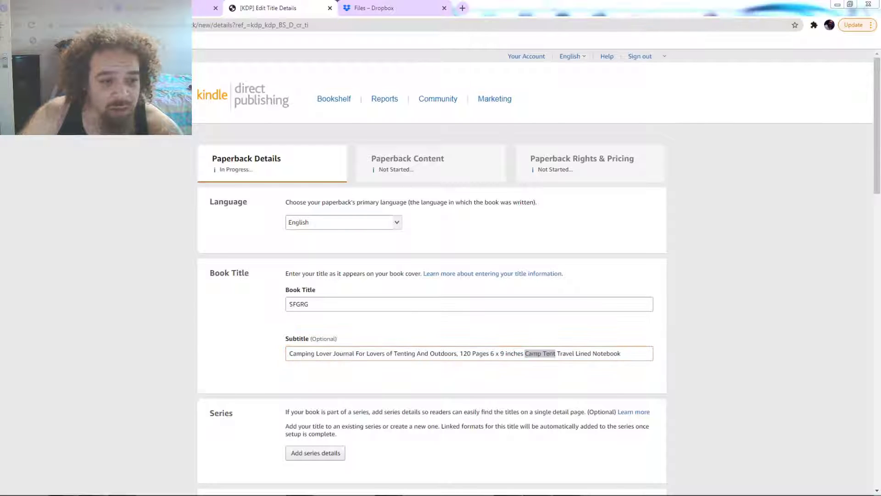
click(538, 353)
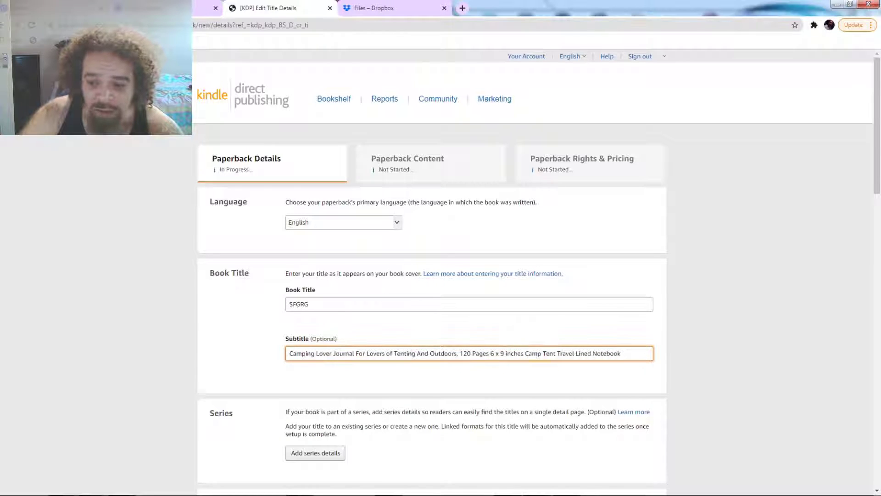
drag(525, 353, 554, 353)
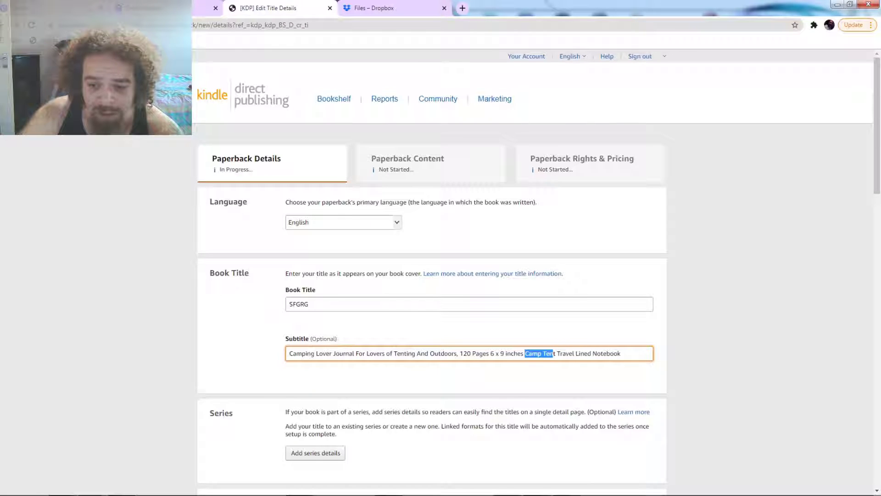
drag(289, 353, 456, 354)
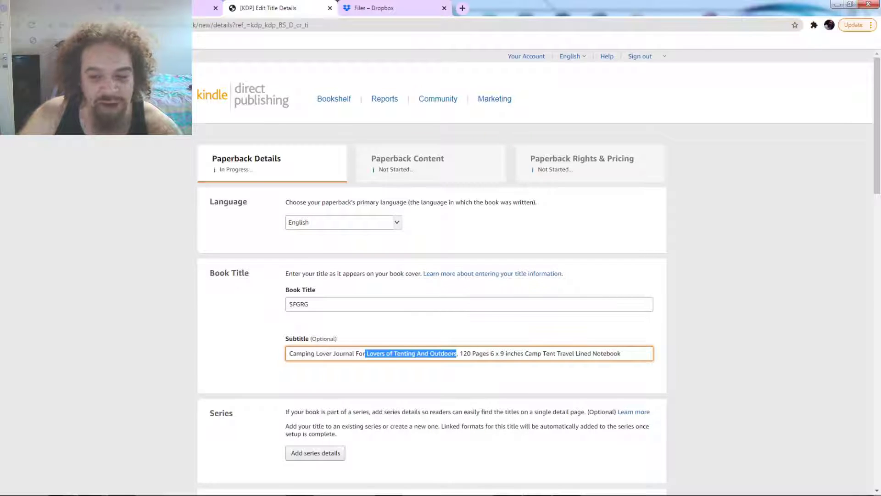
click(457, 376)
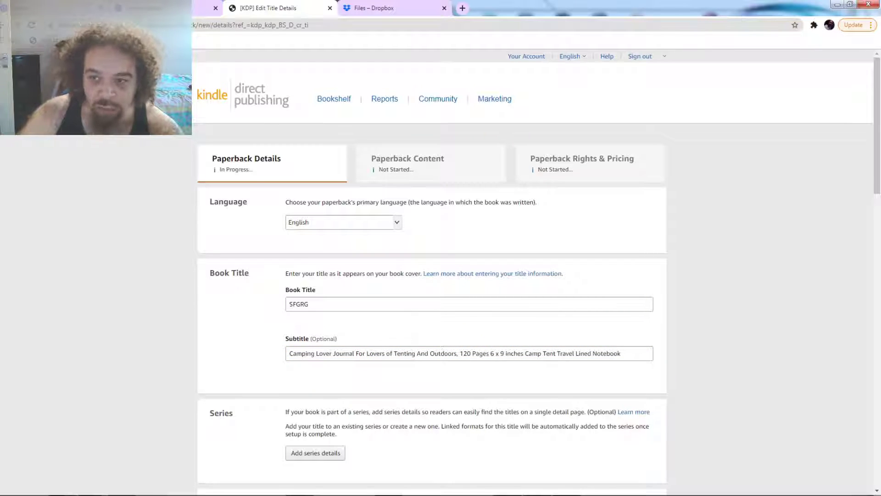
- Review the series, edition number, author and contributor sections of the paperback details form
scroll(459, 275, down, 5)
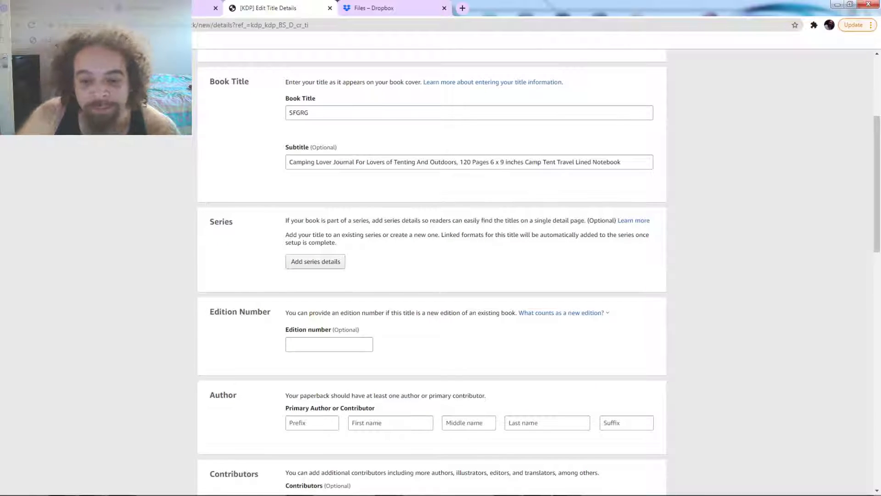
scroll(459, 276, down, 2)
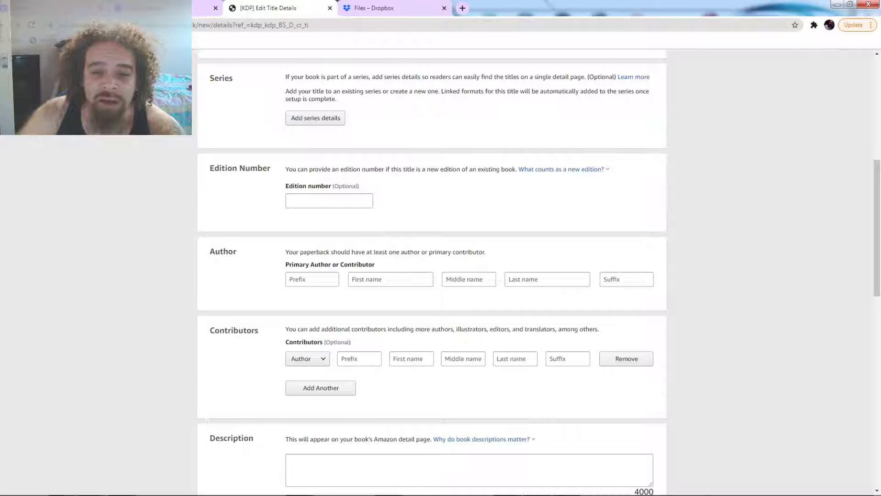
scroll(459, 275, up, 2)
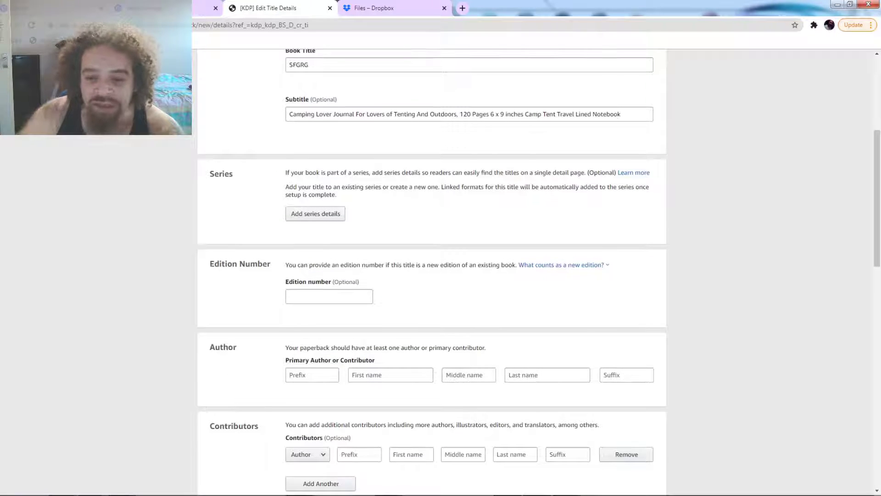
scroll(459, 275, up, 5)
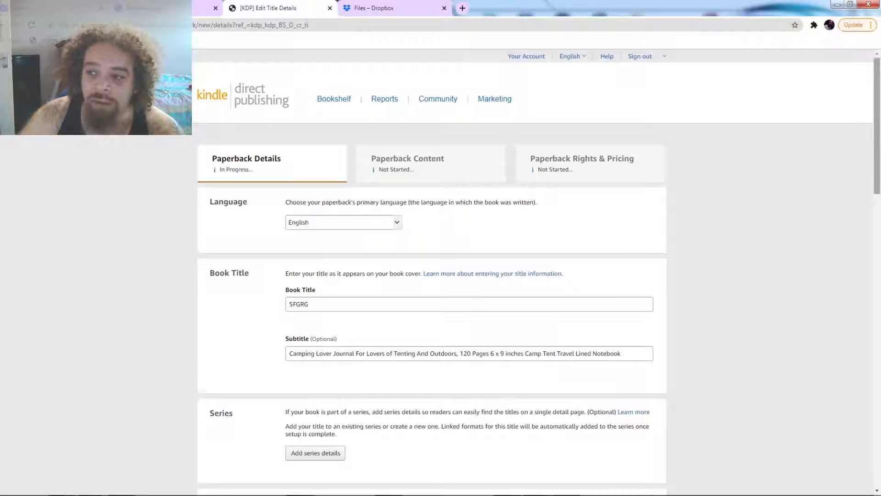
scroll(532, 271, down, 1)
scroll(532, 271, down, 1)
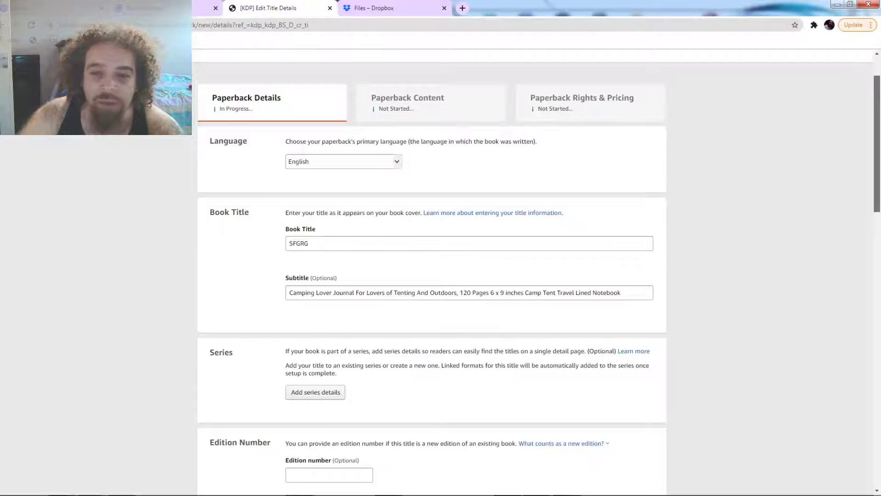
scroll(532, 270, down, 1)
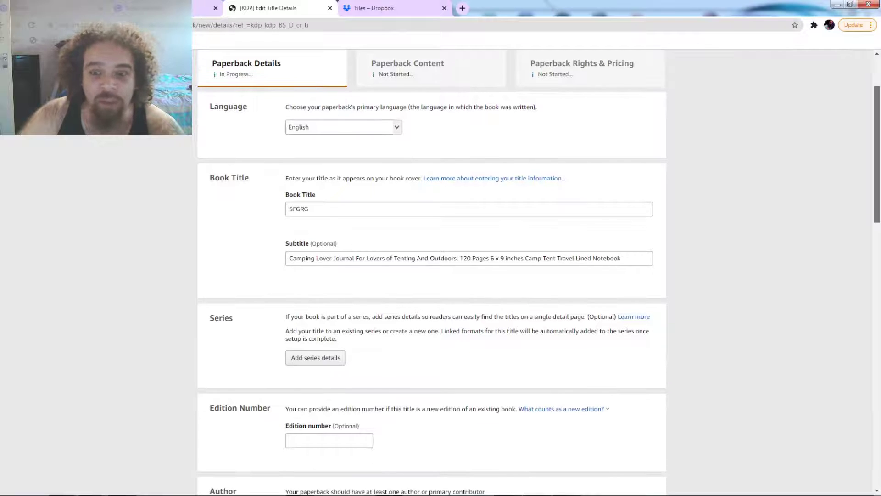
- Enlarge the description box and fill it with the HTML feature-list template copied from the larger sticky note
scroll(533, 271, down, 3)
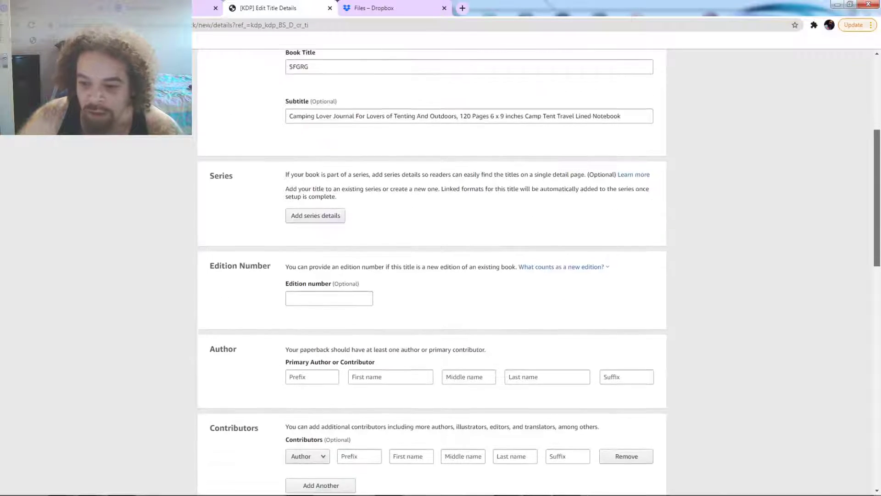
scroll(532, 271, down, 4)
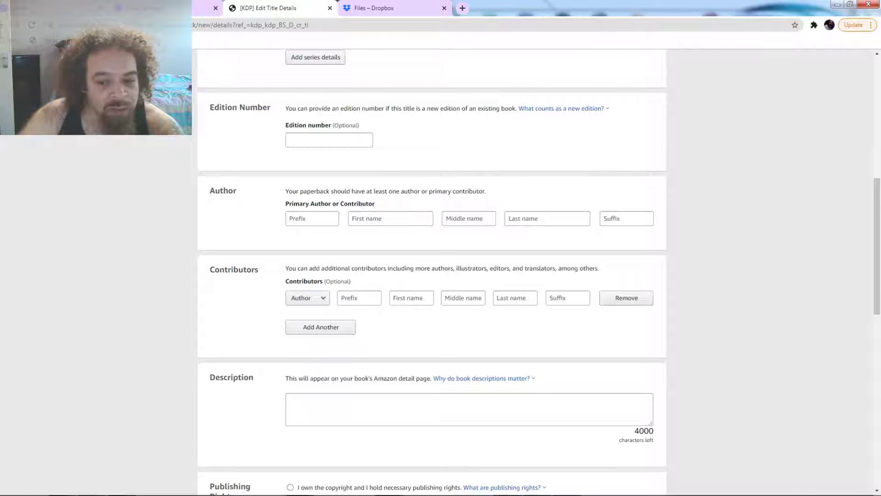
scroll(481, 257, down, 3)
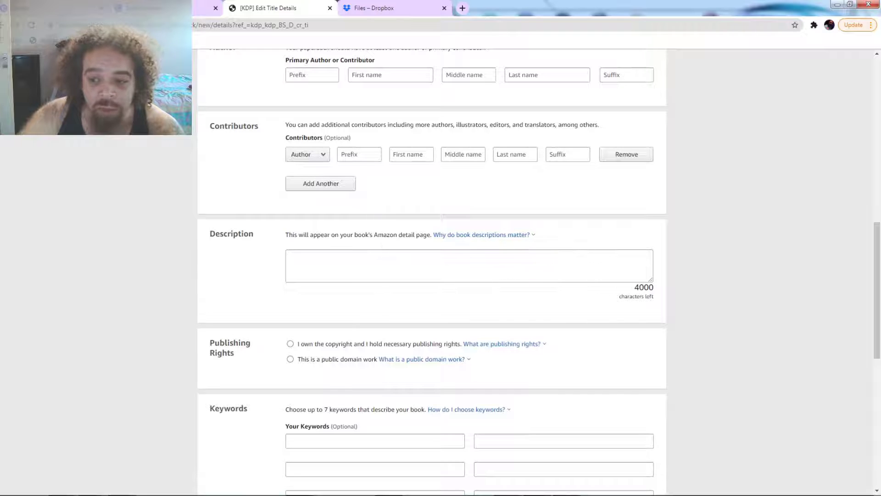
drag(651, 279, 650, 388)
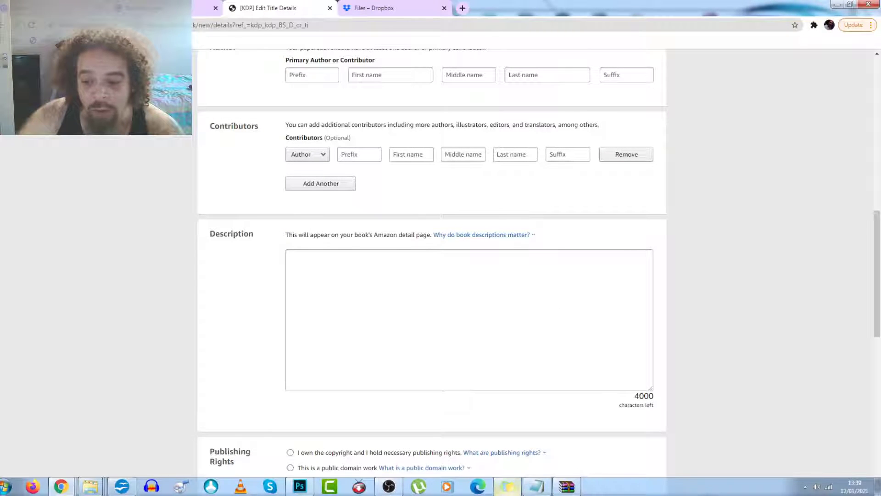
click(506, 487)
right_click(495, 368)
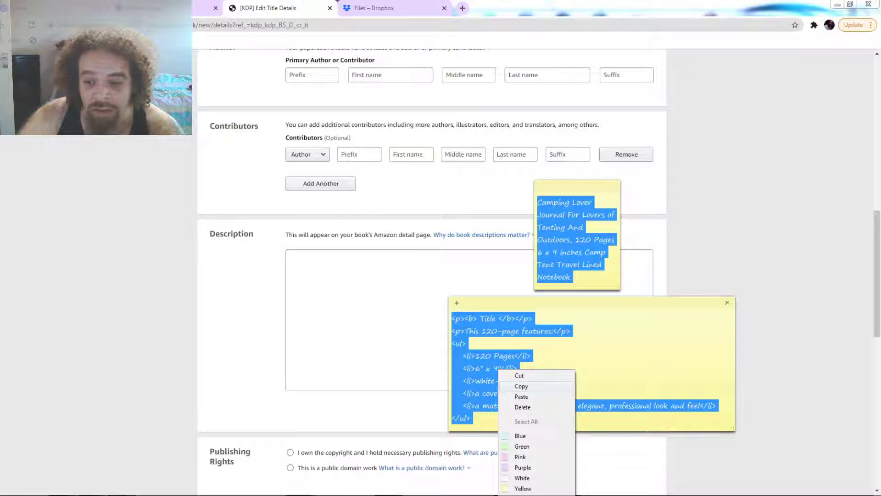
click(509, 384)
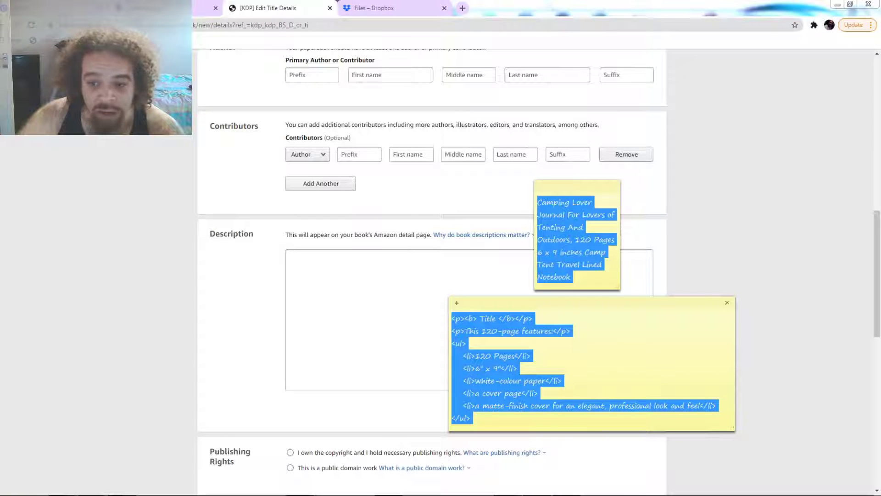
click(377, 294)
right_click(376, 294)
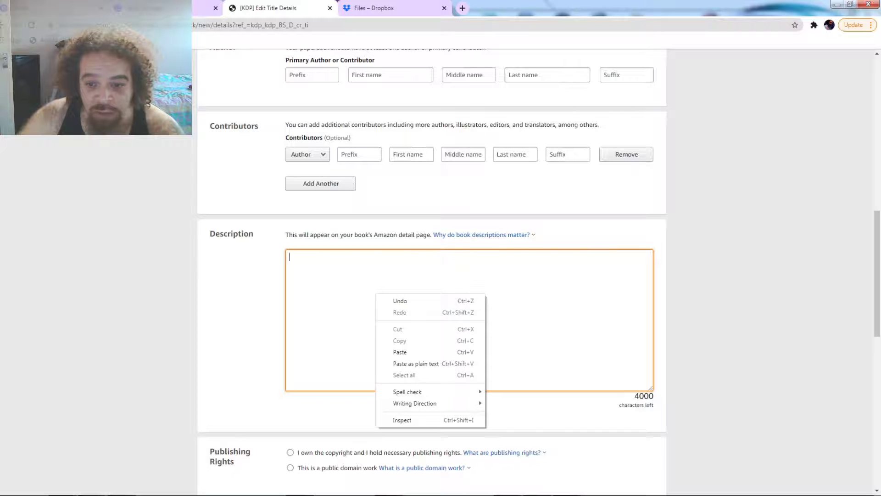
click(400, 351)
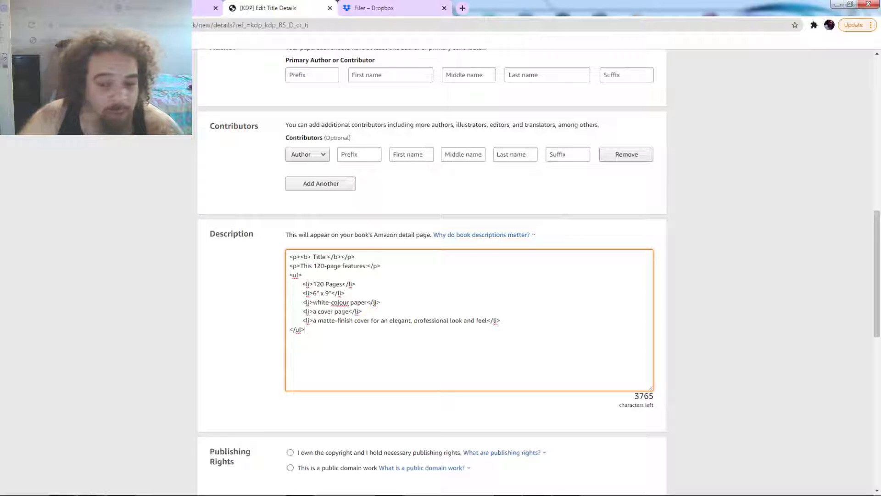
- Replace the Title placeholder in the description's bold first line with the book title SFGRG
scroll(432, 275, up, 14)
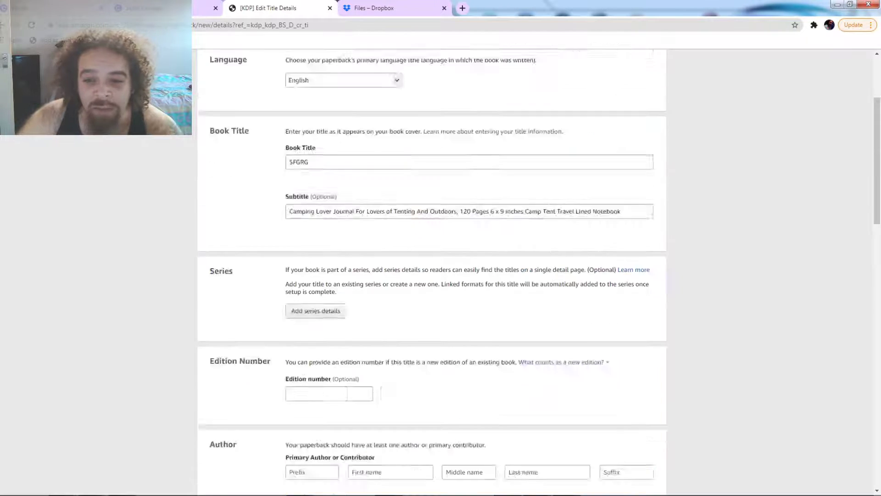
drag(317, 304, 287, 305)
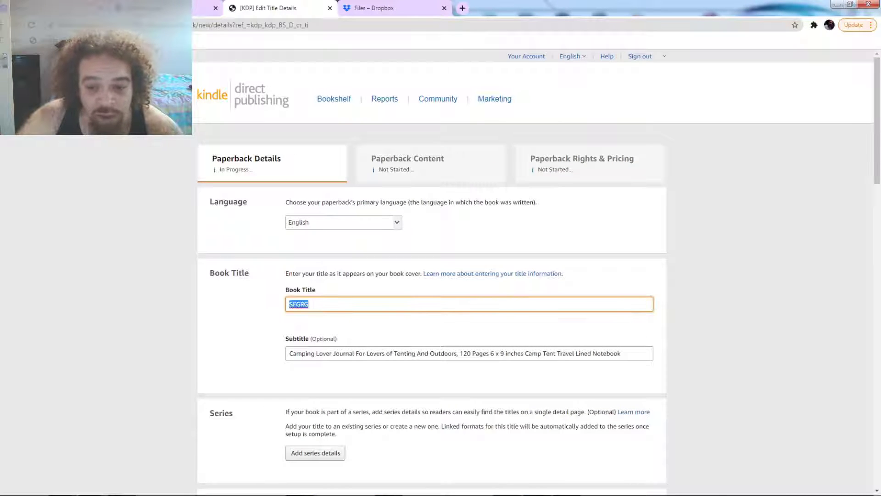
scroll(431, 275, down, 12)
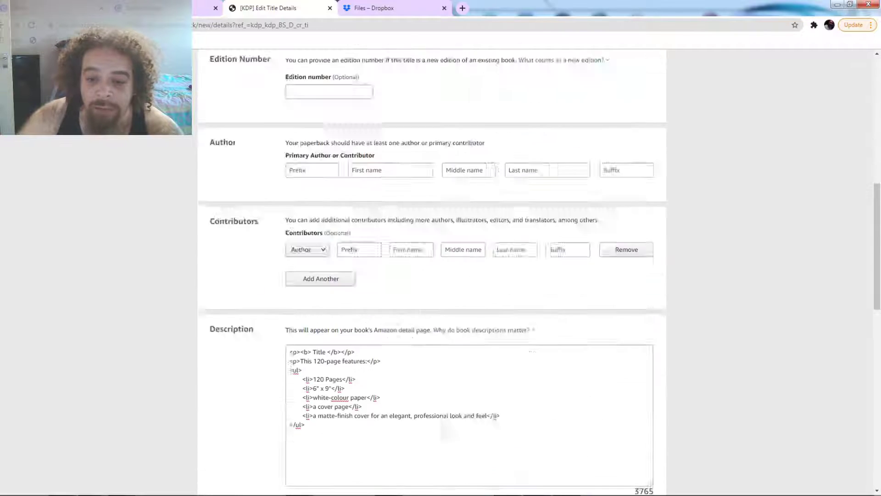
drag(327, 269, 311, 269)
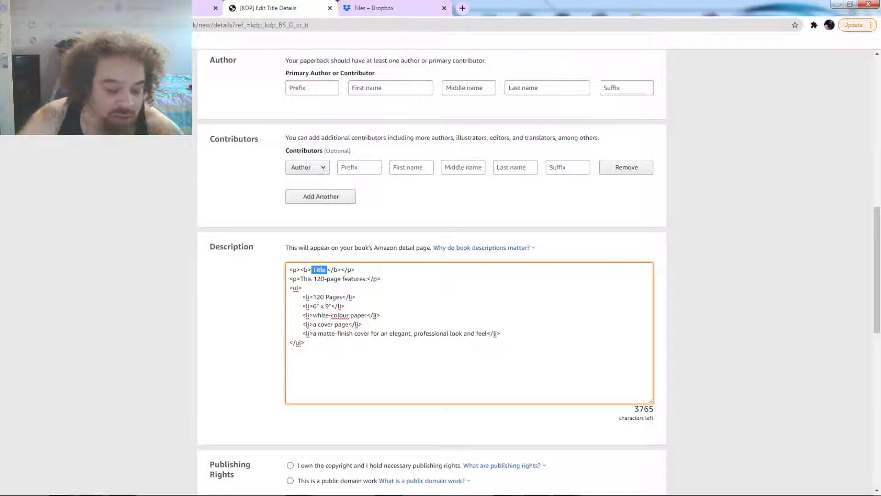
text(SFGRG)
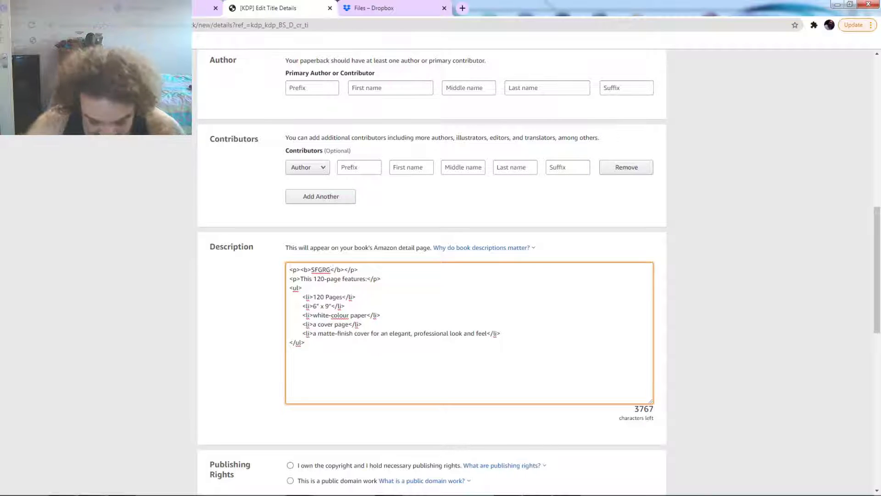
- Append a colon and the full book subtitle after SFGRG in the description's bold first line
text( :)
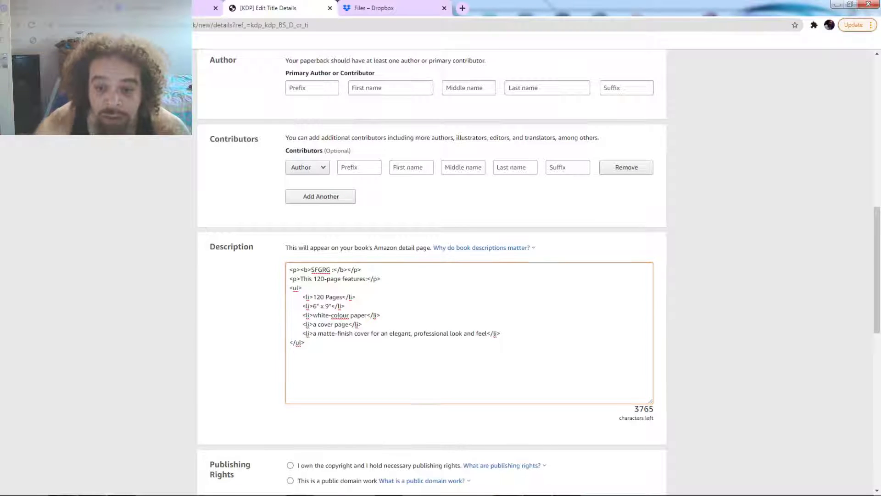
click(334, 270)
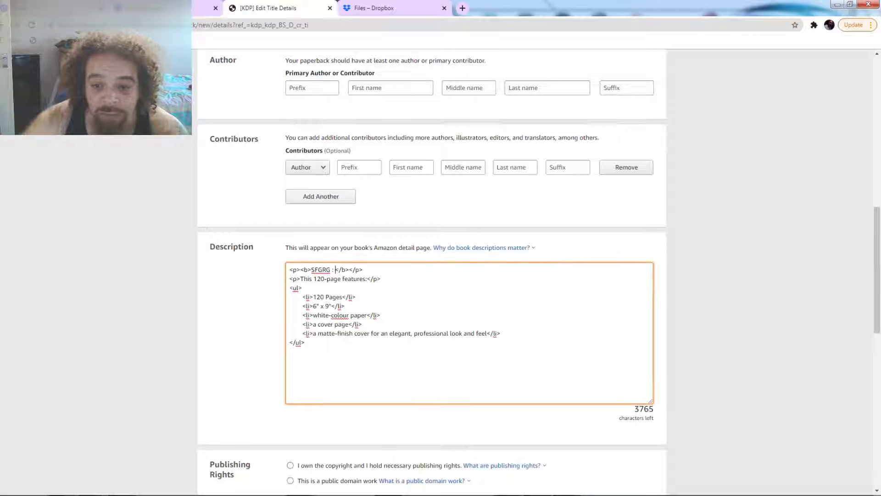
scroll(431, 271, up, 10)
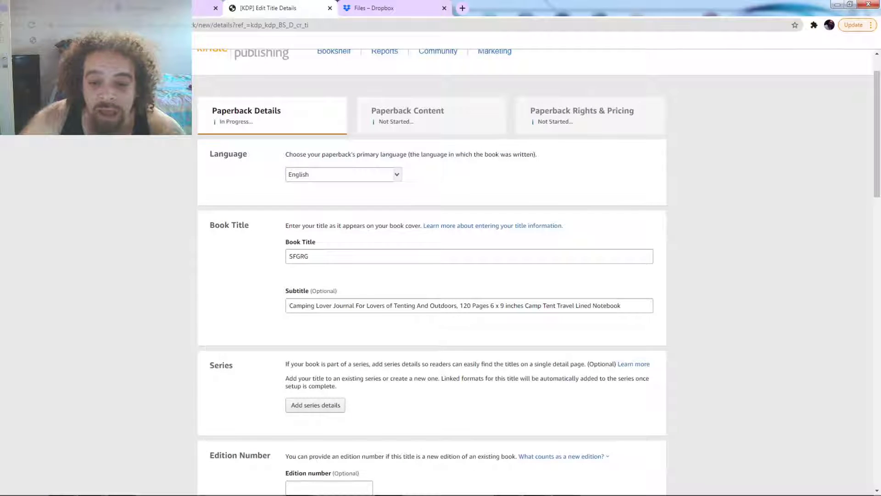
drag(289, 305, 620, 306)
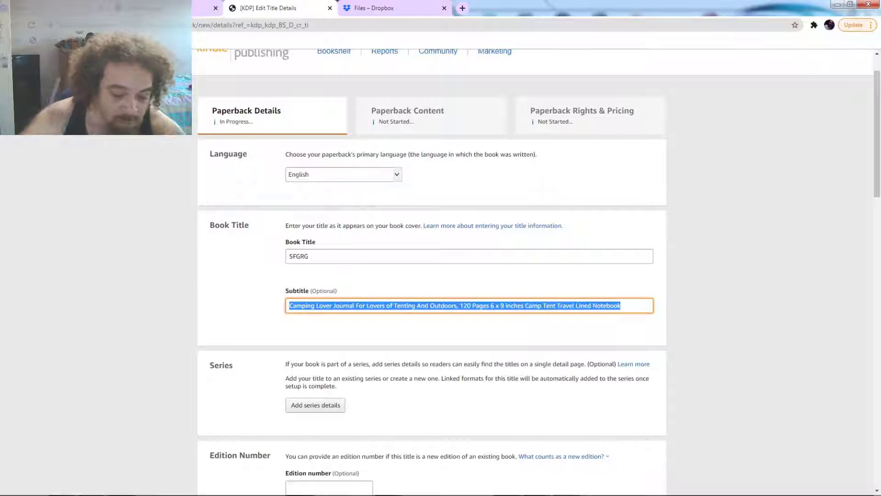
scroll(620, 305, down, 12)
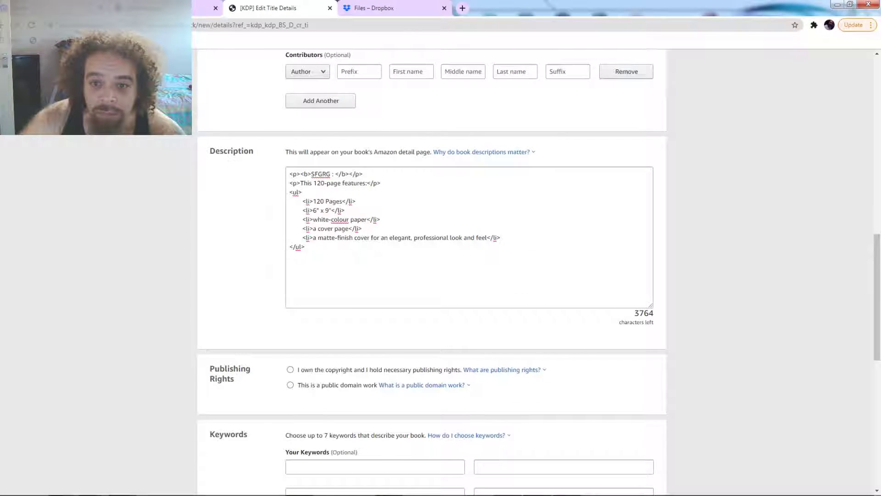
click(336, 174)
key(ctrl+v)
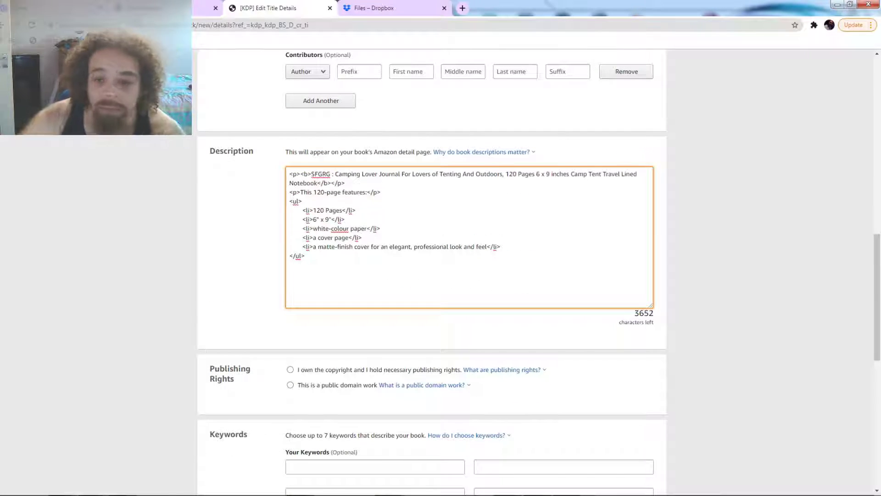
click(441, 335)
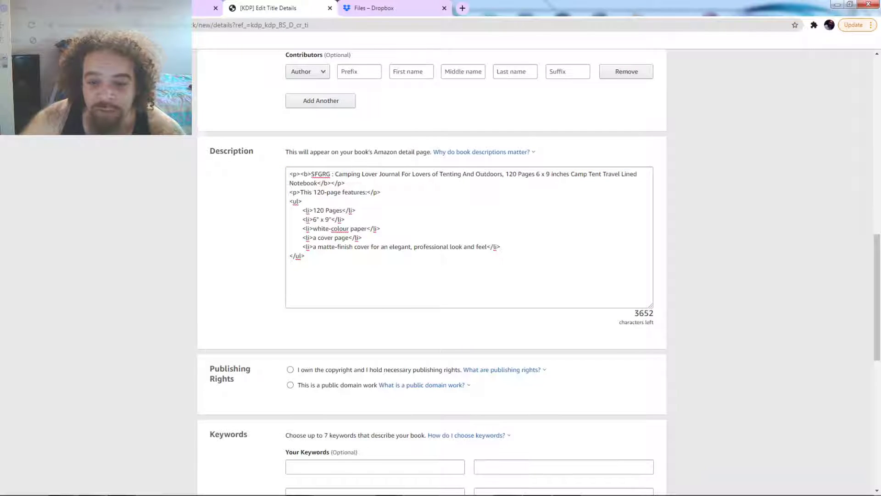
- Declare under publishing rights that you own the copyright and hold the necessary publishing rights
scroll(431, 271, down, 3)
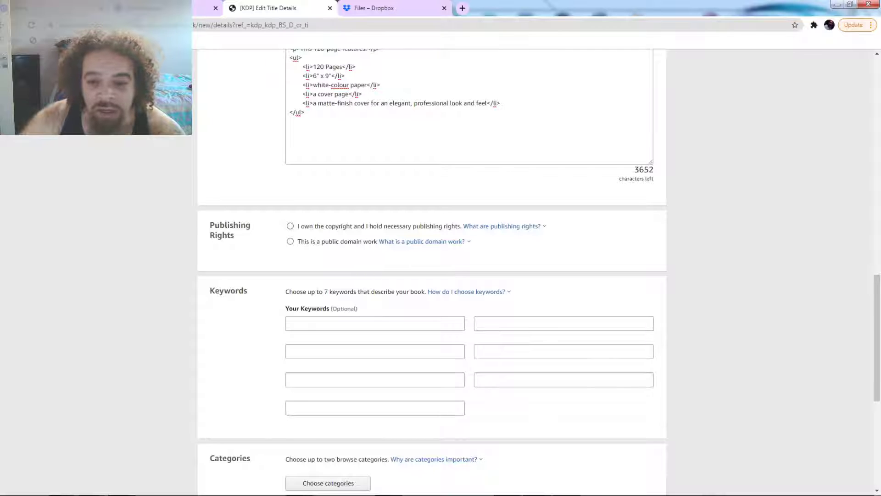
click(290, 226)
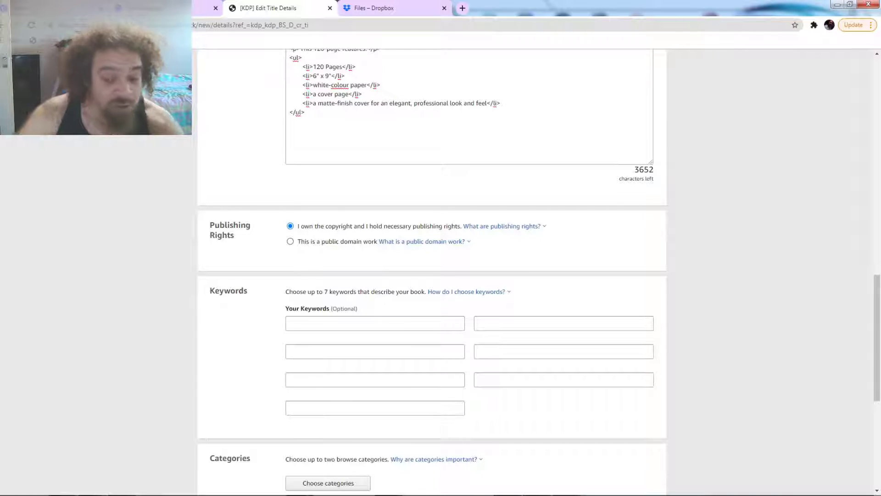
- Enter the book title SFGRG as the first keyword
scroll(432, 271, up, 8)
scroll(431, 270, up, 6)
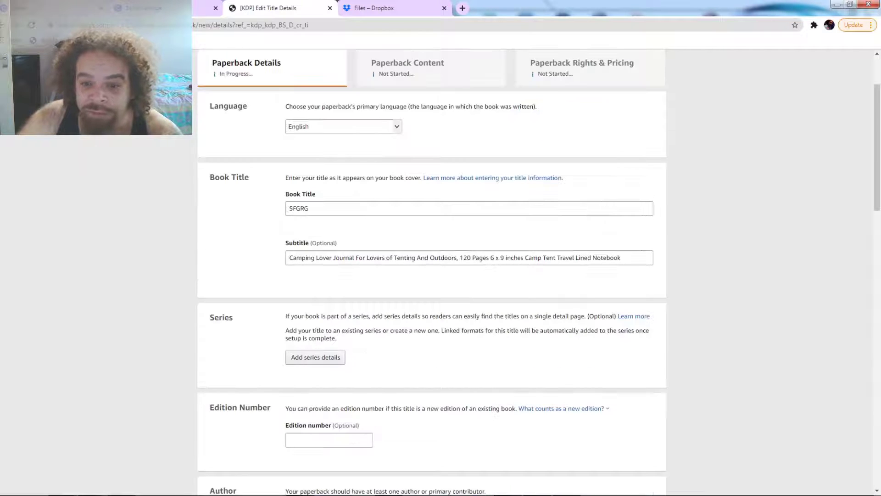
scroll(431, 270, down, 11)
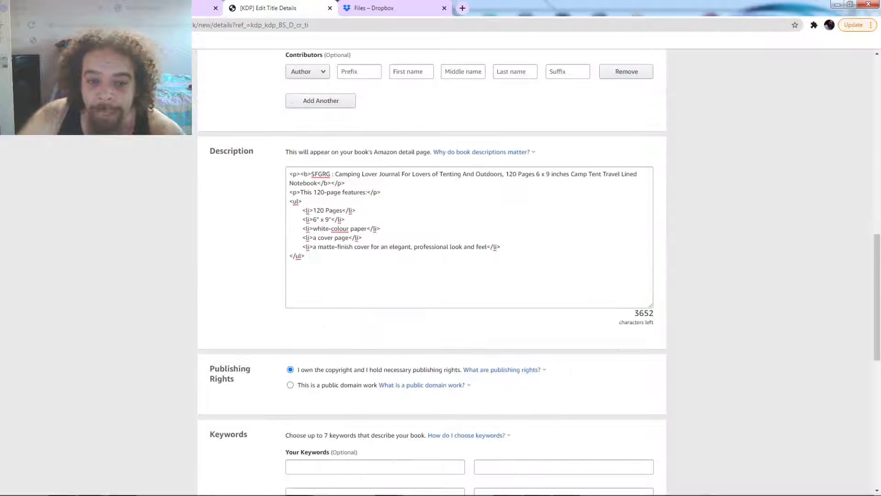
scroll(432, 271, down, 4)
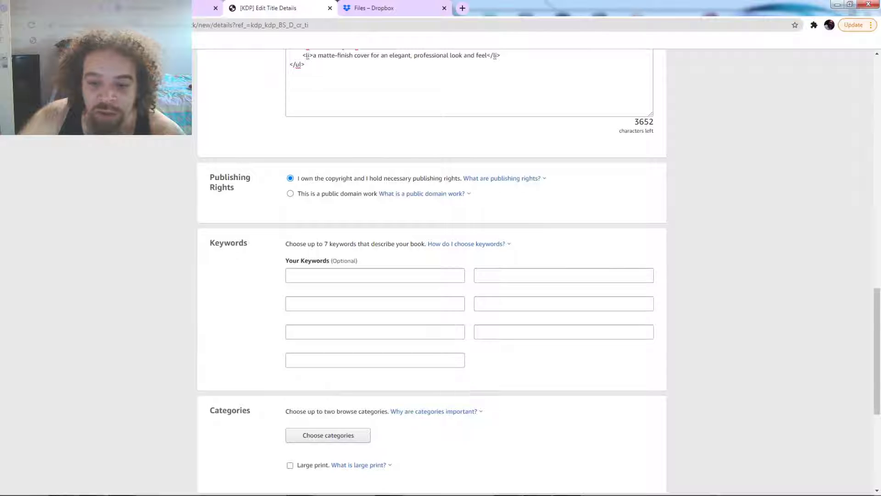
click(375, 275)
text(SFG)
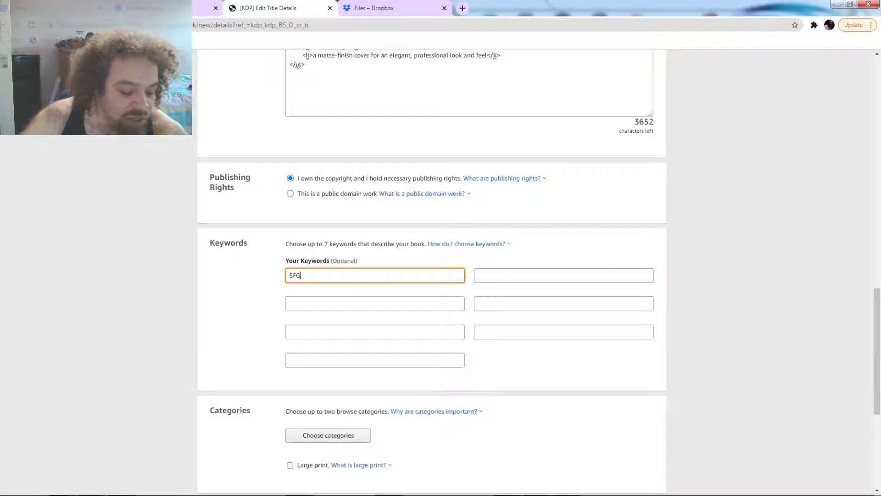
text(RG)
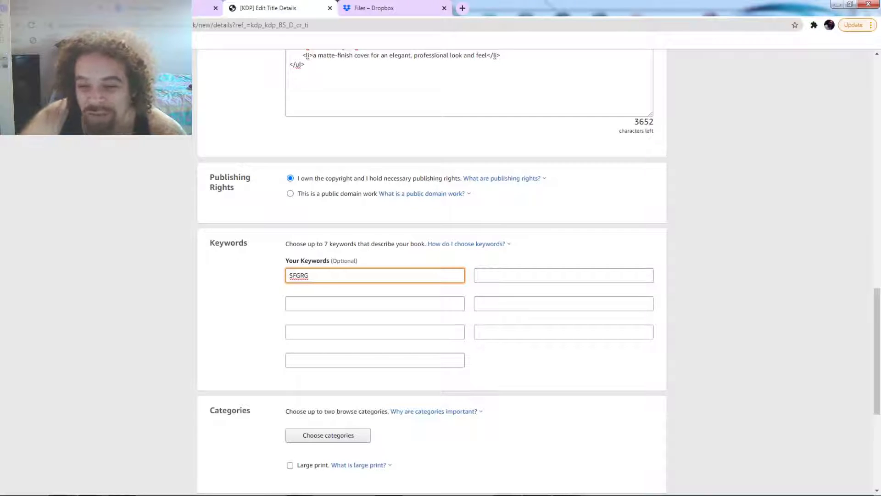
click(375, 304)
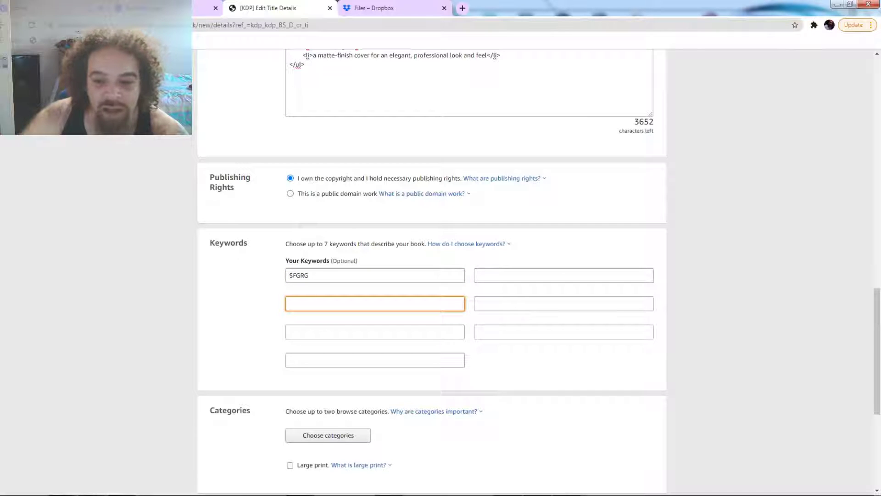
click(563, 275)
click(375, 303)
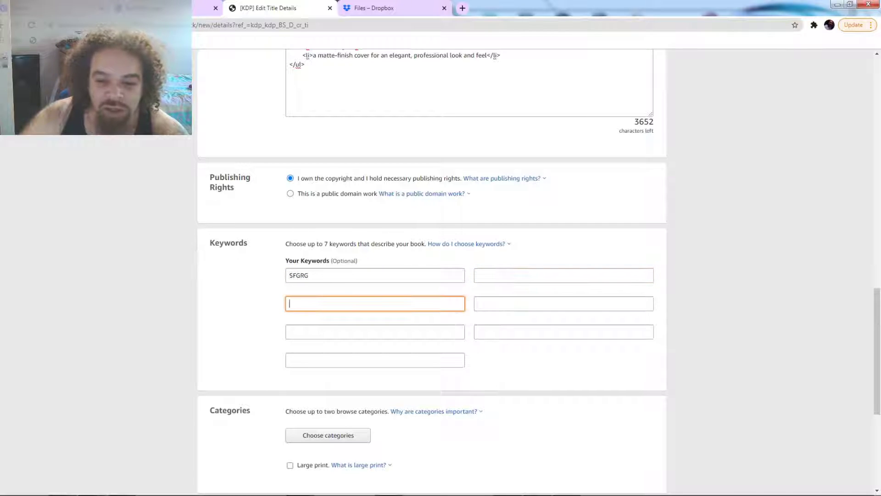
click(375, 275)
click(375, 304)
click(374, 360)
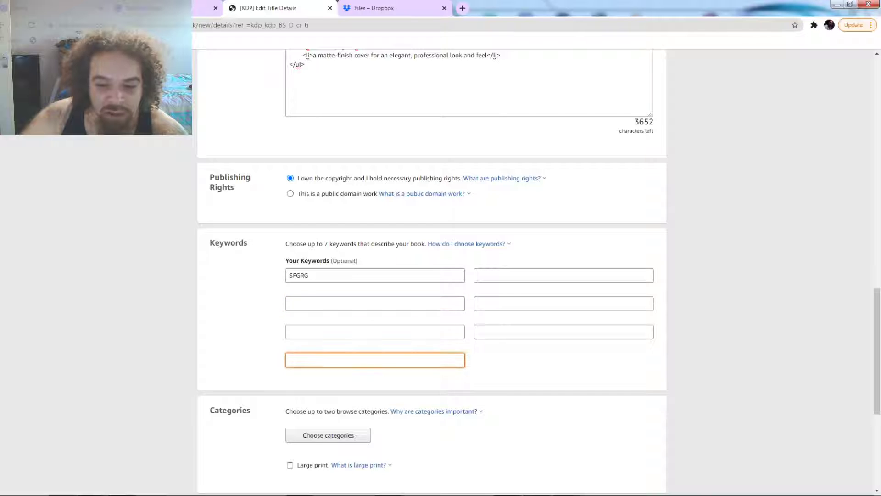
click(480, 332)
click(479, 304)
click(480, 275)
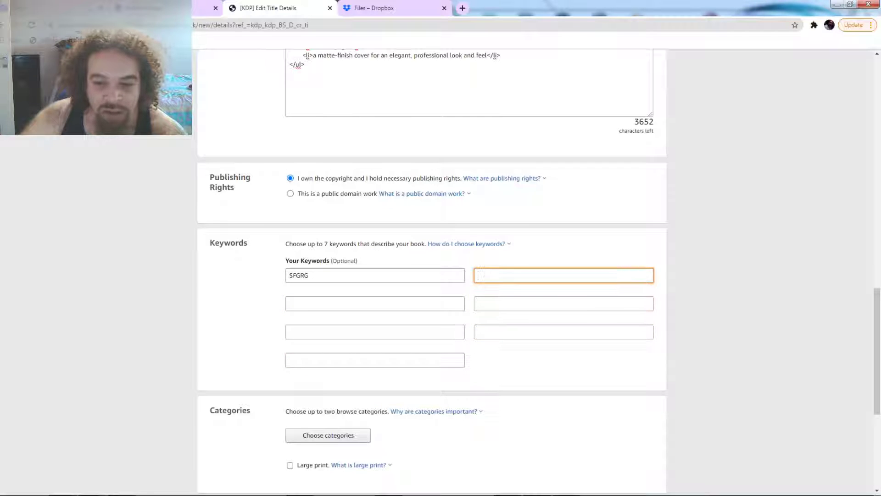
- Replace the first keyword with the phrase CAMPING AND OUTDOORS FOR NATURE LOVERS
drag(310, 276, 288, 275)
text(C)
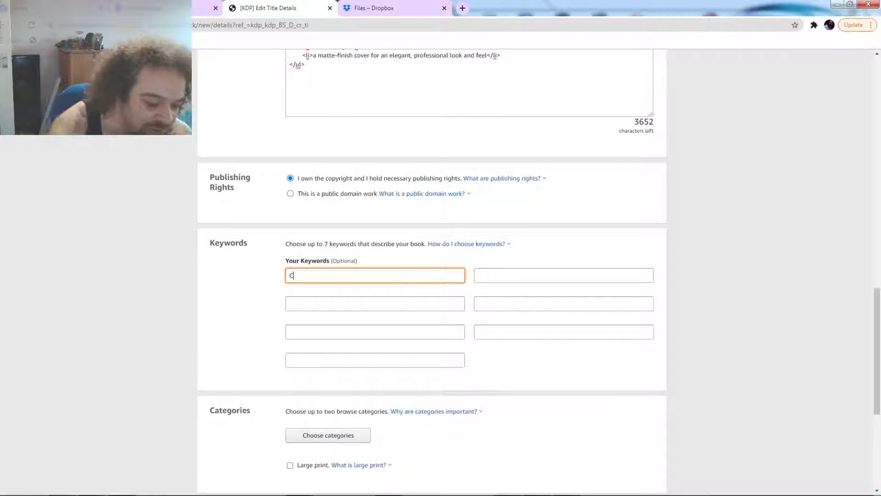
text(AMPIN)
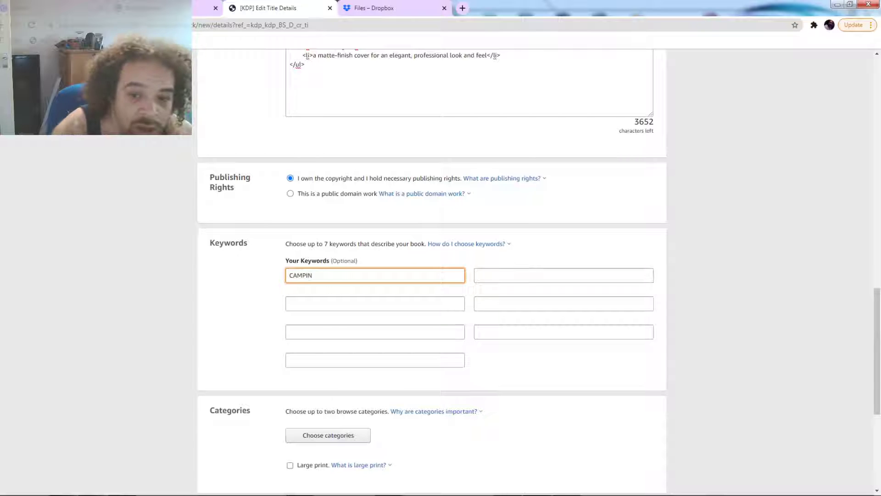
text(G A)
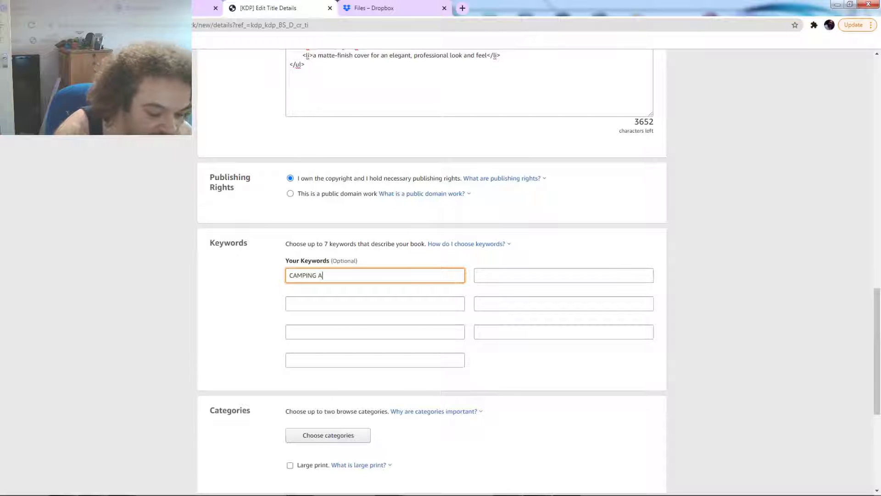
text(ND OUTDOO)
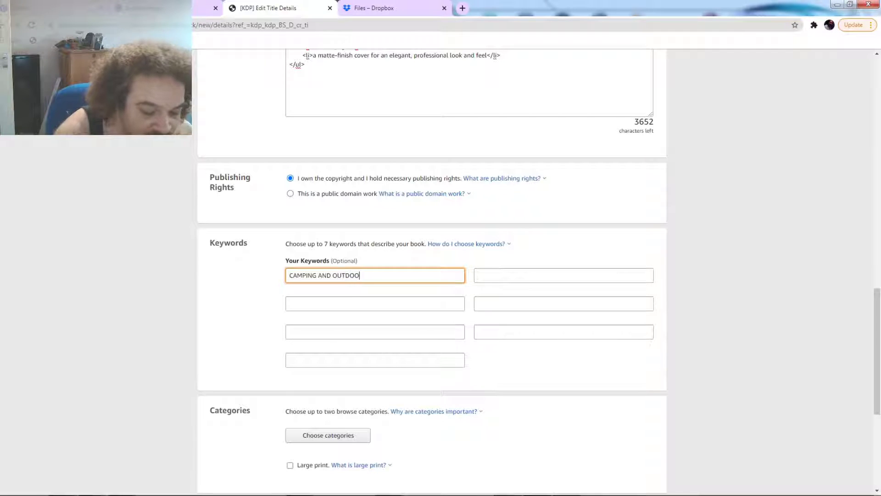
text(RS FOR N)
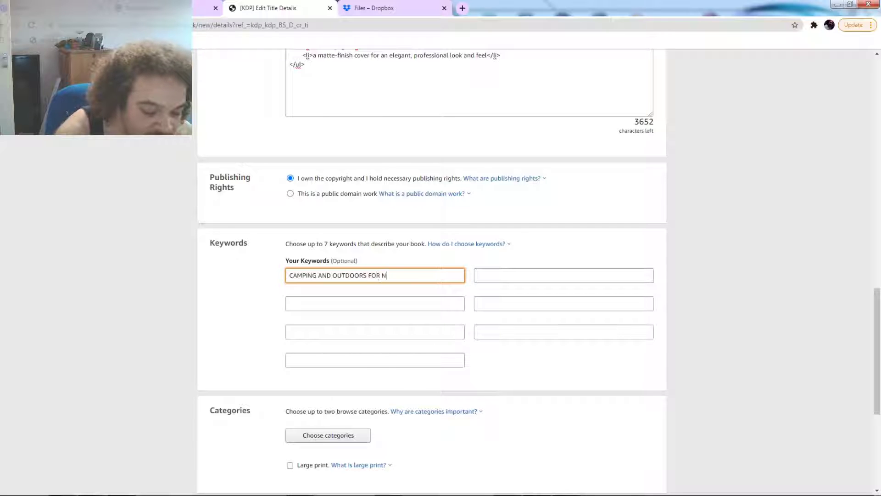
text(ATURE LOVERS)
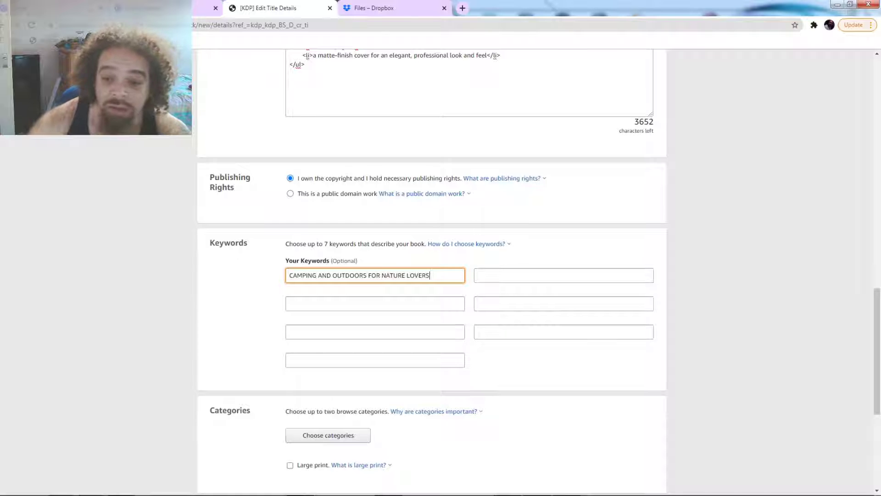
key(Tab)
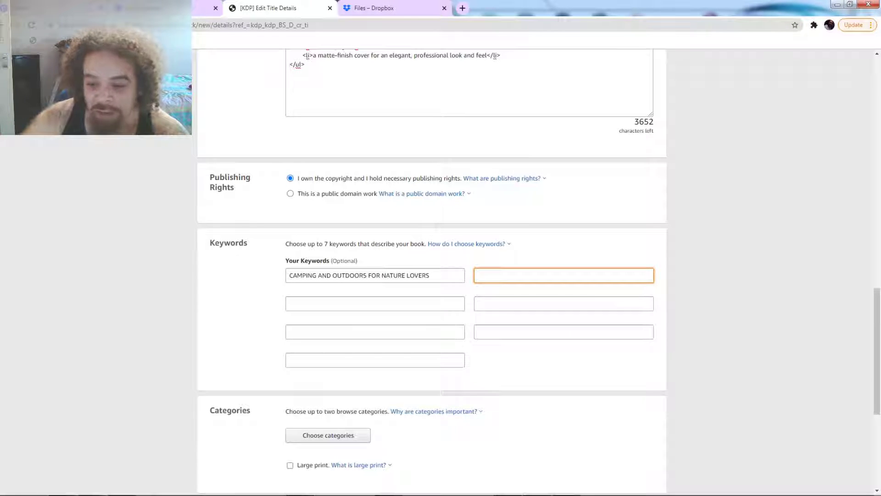
- Choose Diaries & Journals under Literary Collections as the book's first browse category
scroll(436, 271, down, 3)
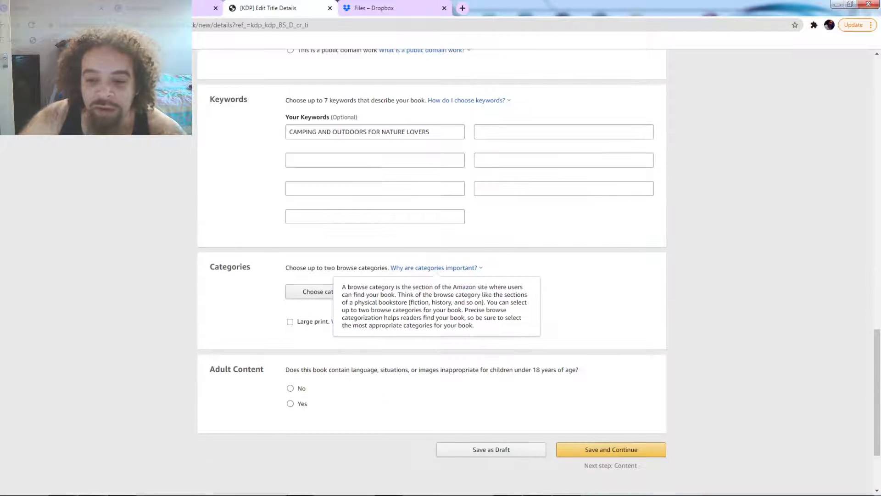
scroll(432, 271, up, 15)
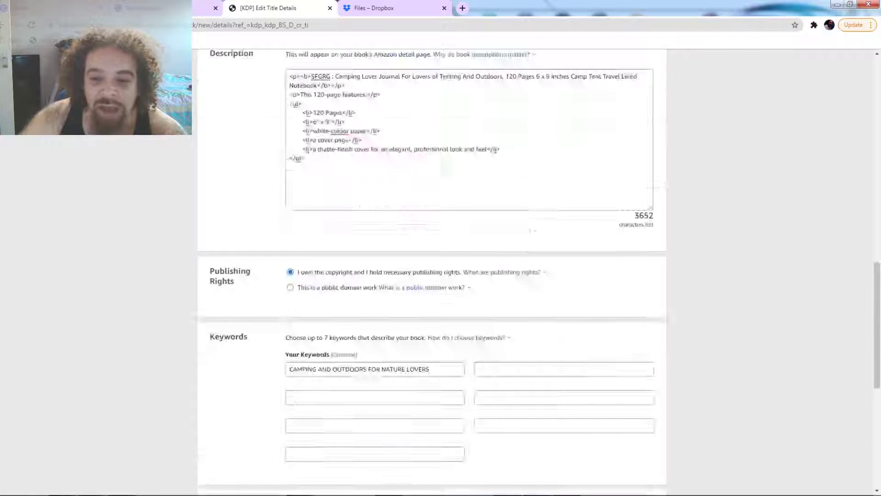
scroll(432, 270, down, 17)
click(329, 195)
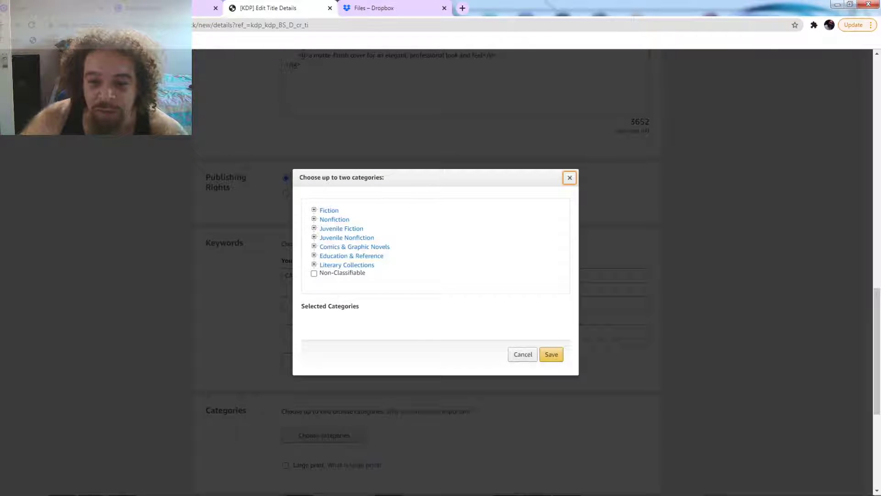
click(347, 265)
scroll(351, 233, down, 2)
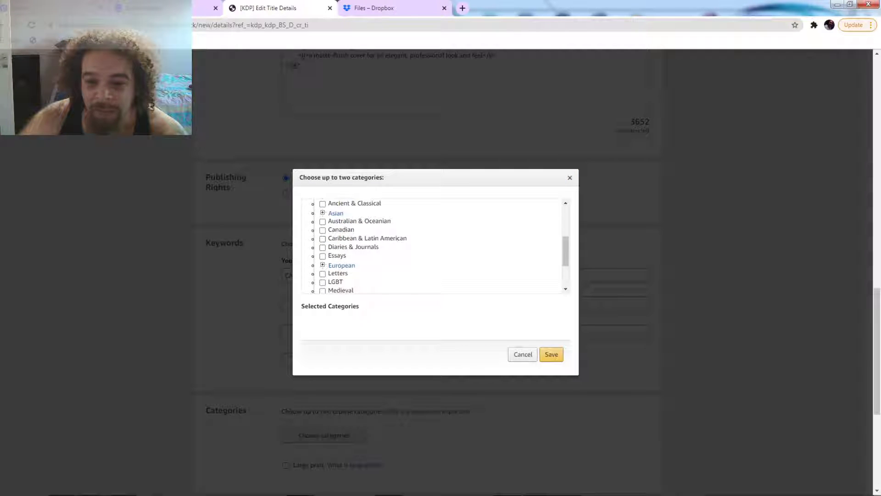
click(322, 247)
- Select Parks & Campgrounds under Nonfiction > Travel as the second browse category
scroll(323, 247, up, 2)
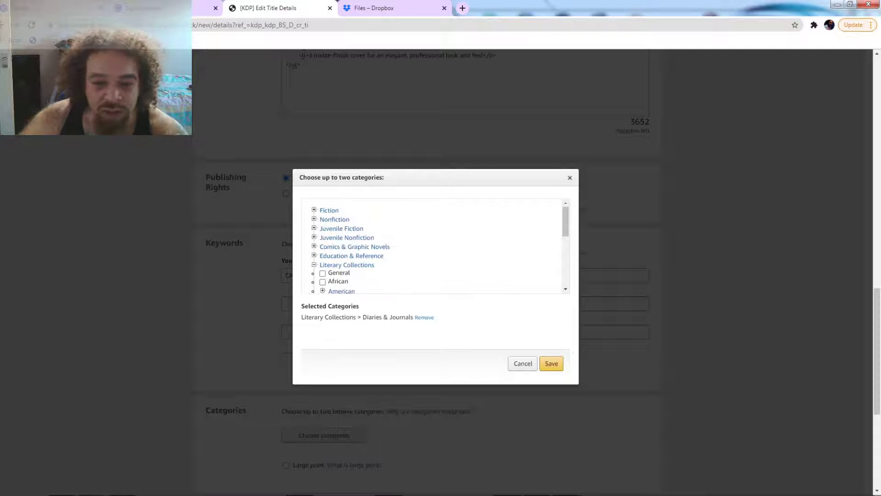
click(346, 265)
click(335, 219)
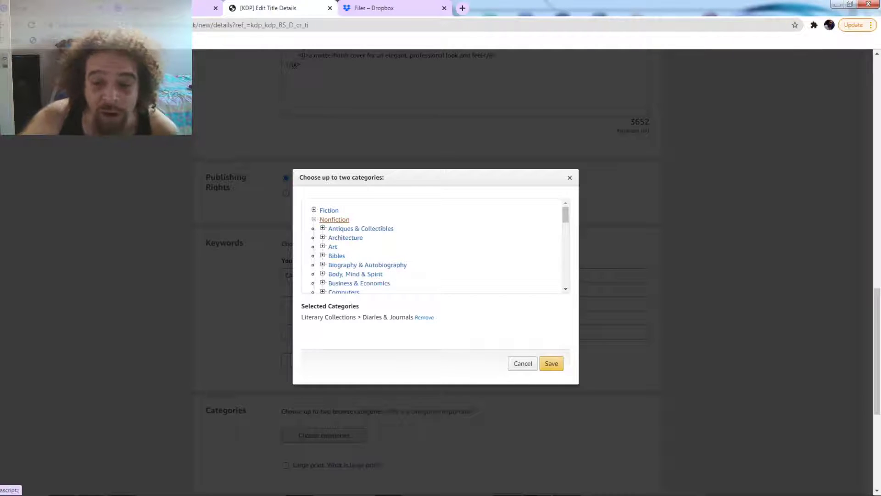
scroll(360, 239, down, 8)
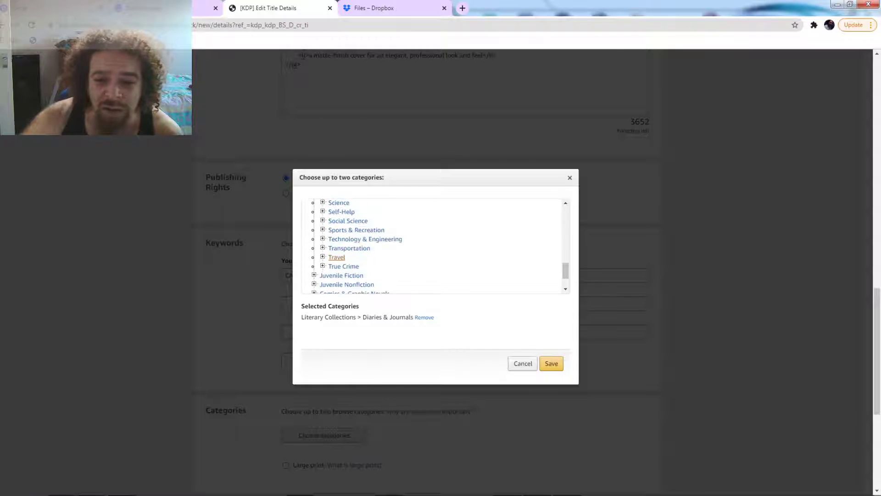
click(337, 258)
scroll(337, 258, down, 3)
scroll(336, 258, down, 3)
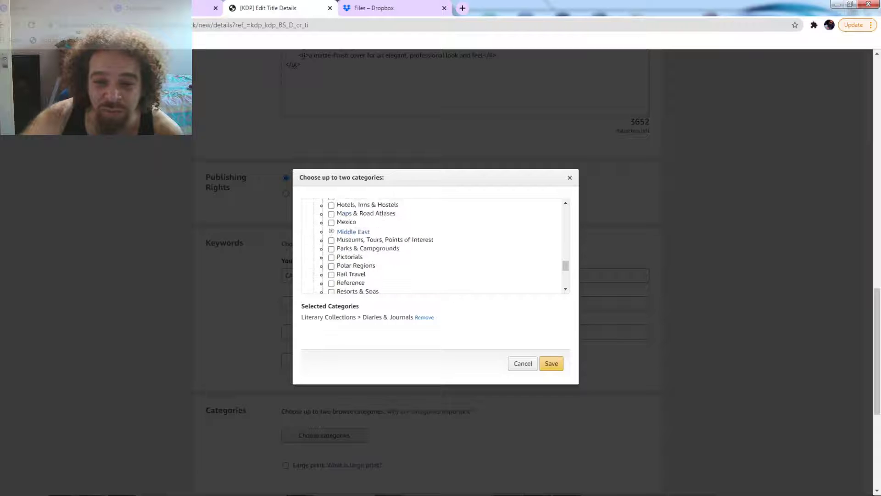
scroll(336, 258, down, 2)
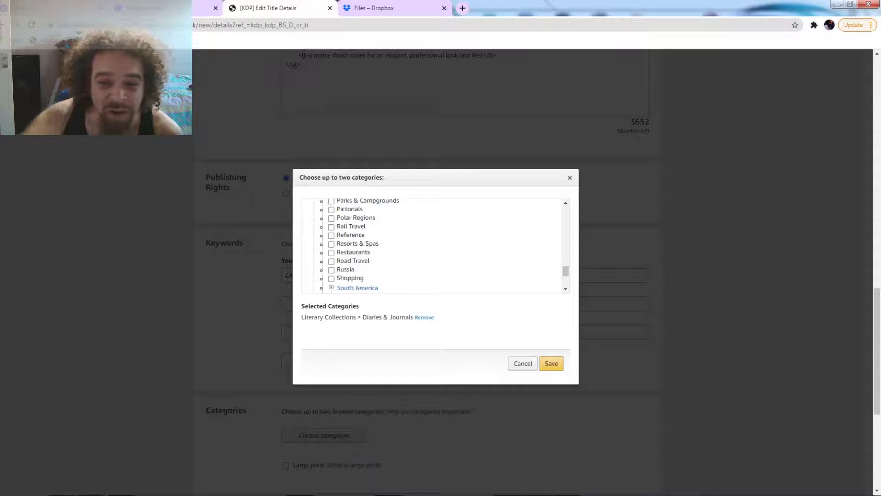
click(331, 201)
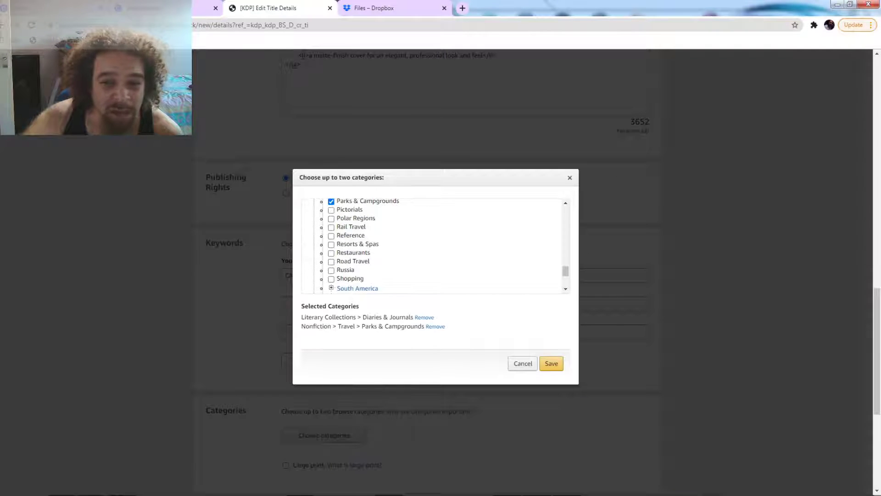
- Save the two chosen browse categories and answer No to the adult content question
click(551, 363)
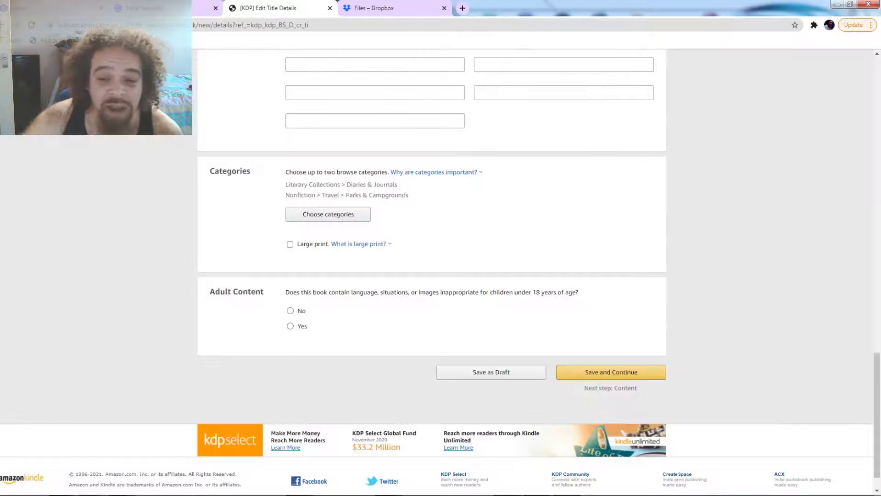
click(290, 311)
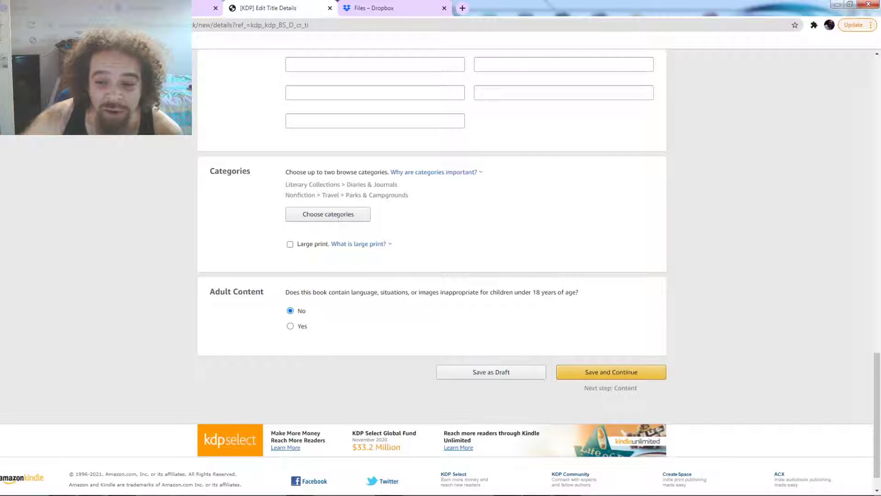
- Save the paperback details and continue to the content stage
click(611, 372)
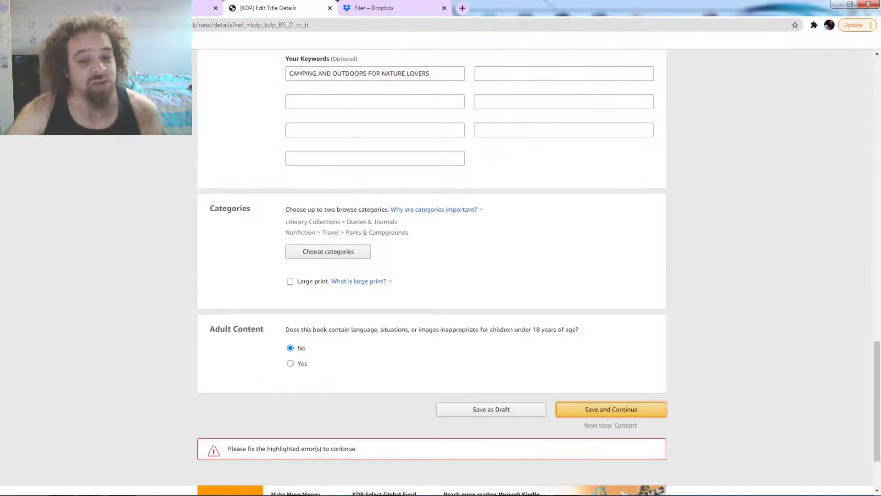
scroll(431, 271, up, 6)
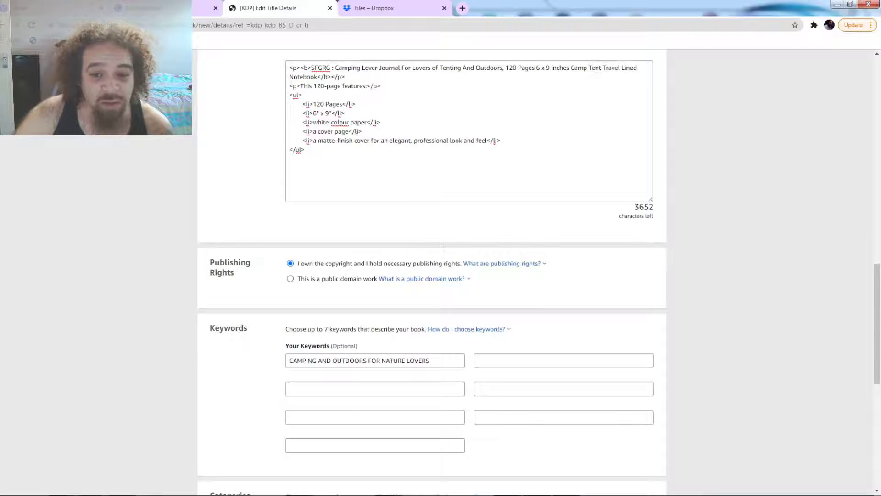
scroll(431, 270, down, 8)
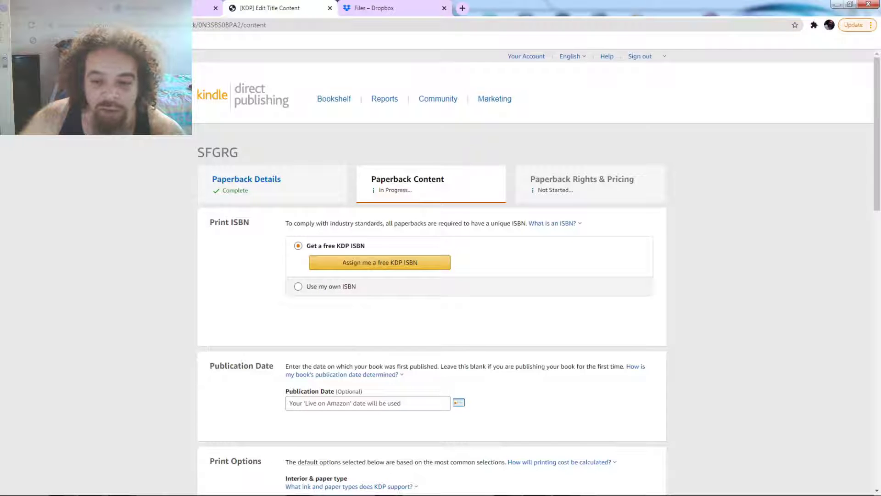
- Review the print options, manuscript and book cover sections of the paperback content page, including the cover finish help
scroll(432, 276, down, 4)
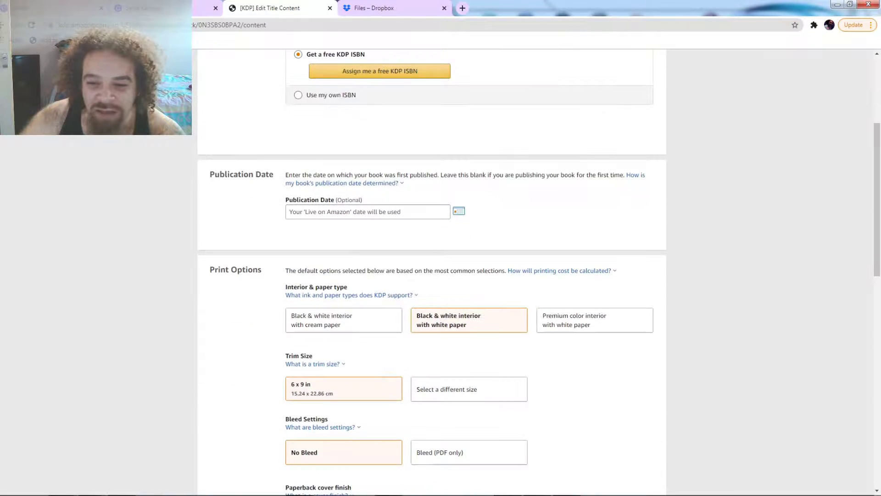
scroll(431, 275, down, 6)
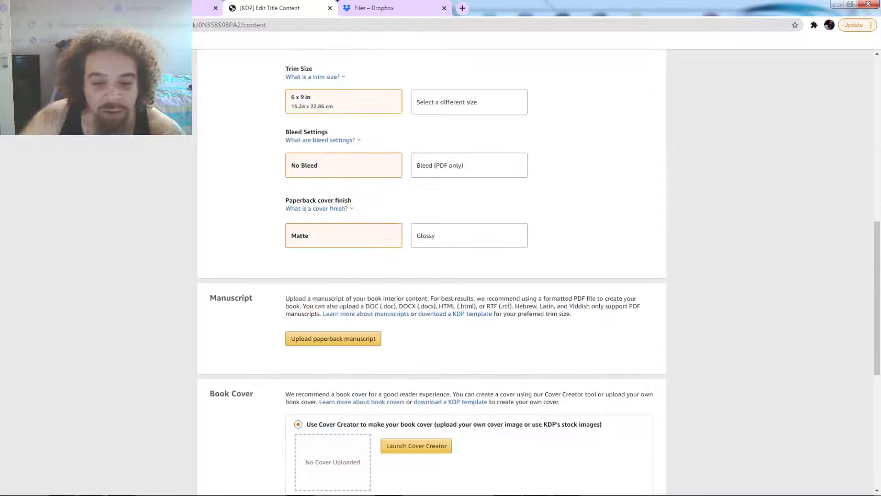
mouse_move(319, 209)
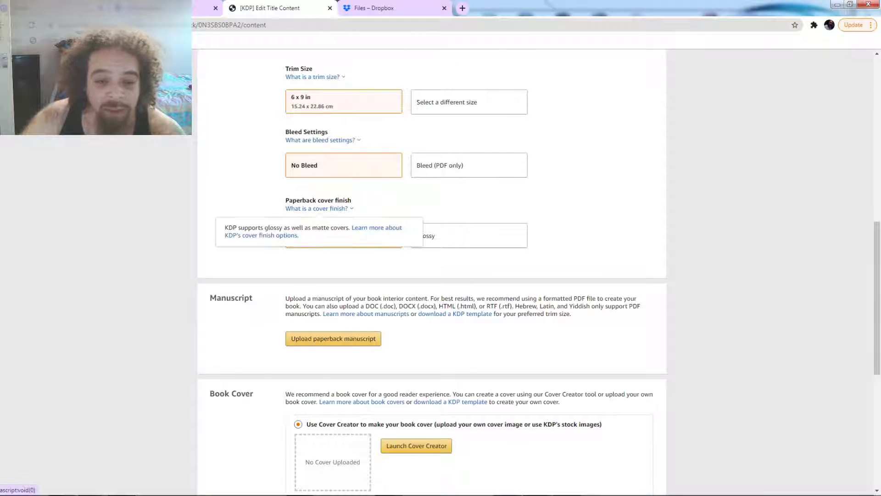
click(319, 209)
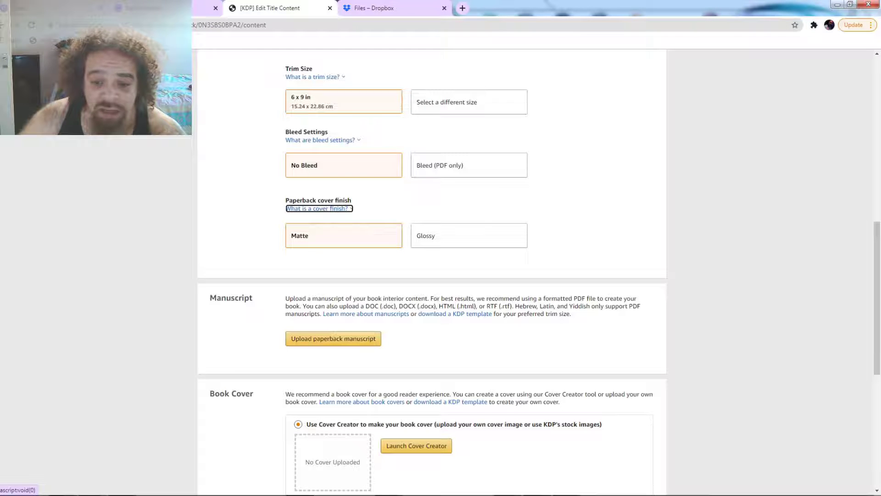
scroll(431, 276, down, 5)
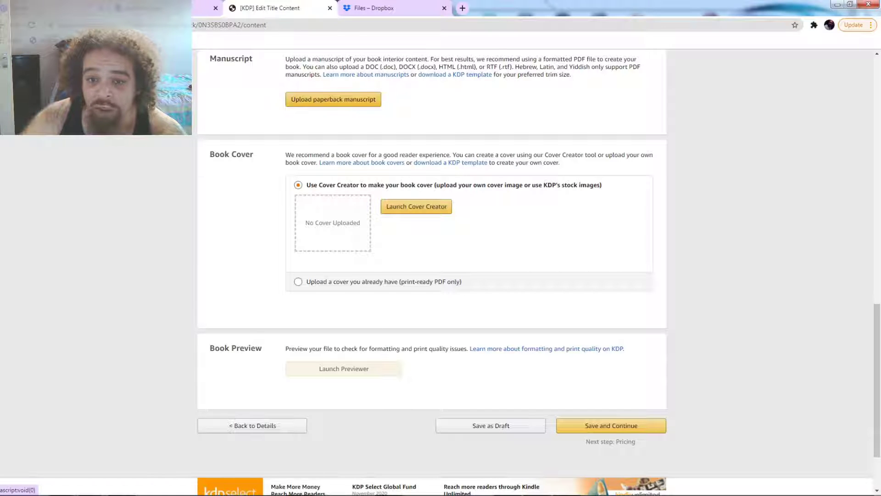
scroll(432, 275, up, 1)
scroll(432, 275, up, 3)
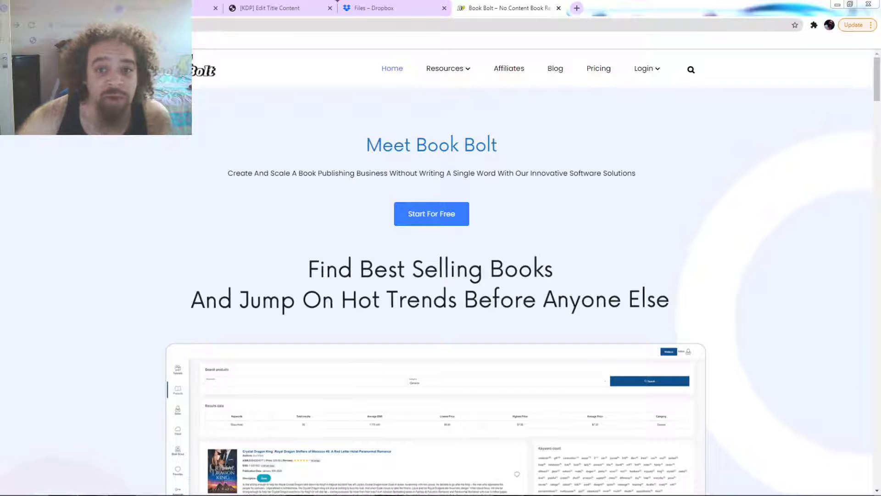
- Launch the free Interior Wizard from Book Bolt's resources
mouse_move(448, 69)
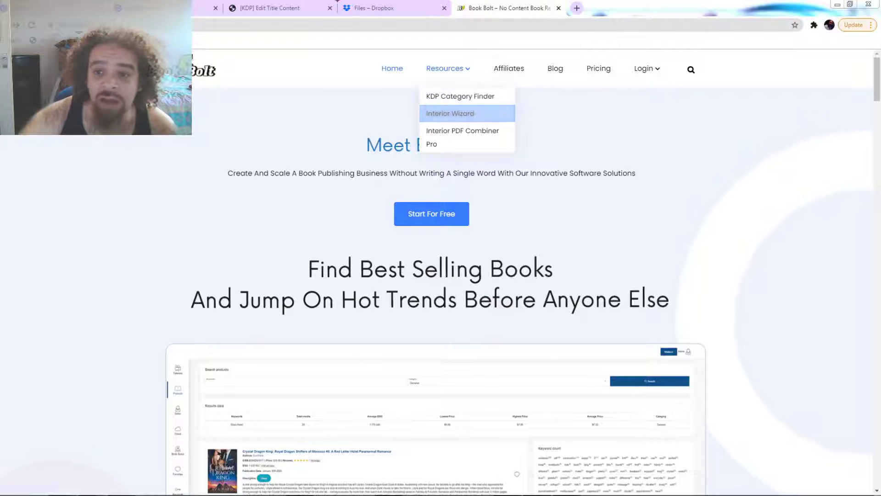
click(450, 114)
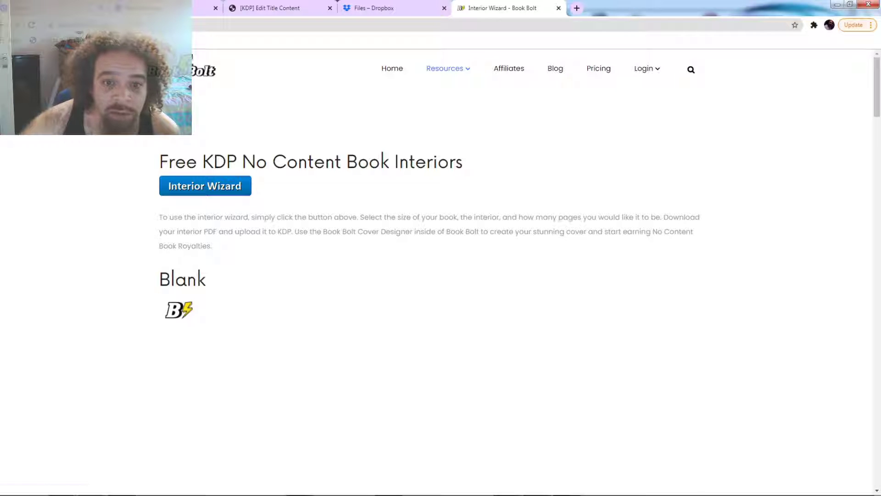
click(205, 186)
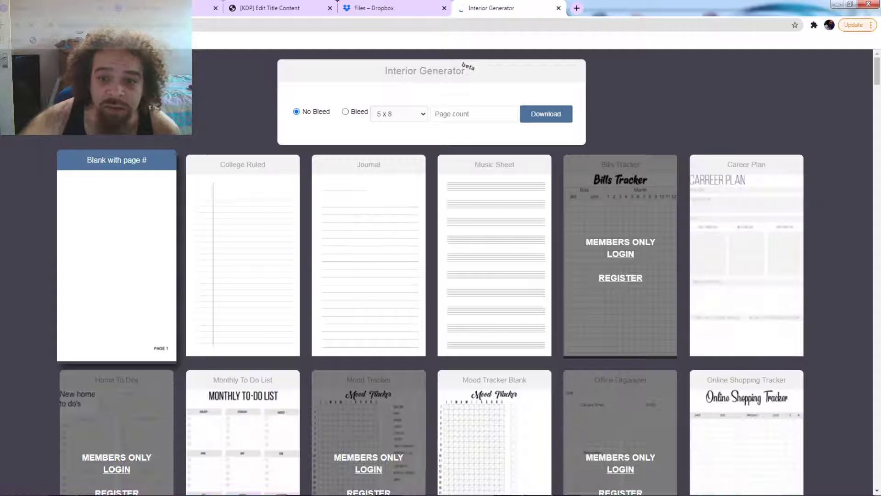
- Set the interior's size to 6 x 9 and its page count to 120
click(399, 114)
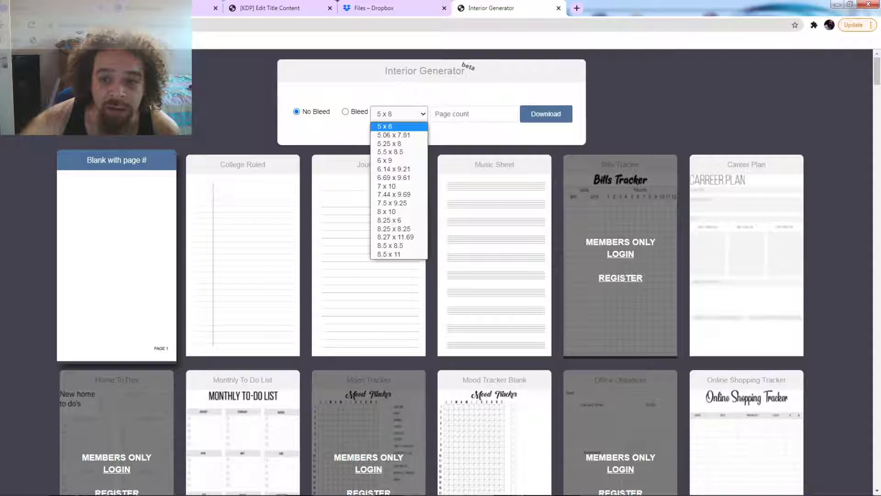
click(390, 160)
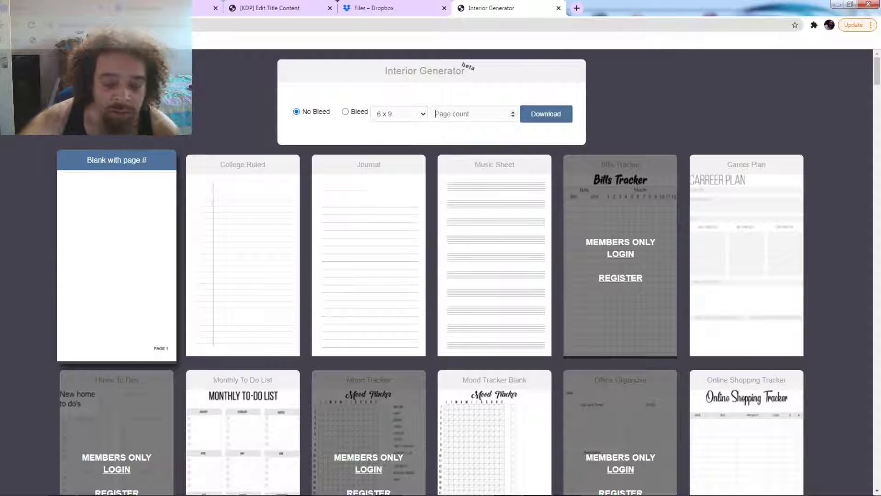
text(120)
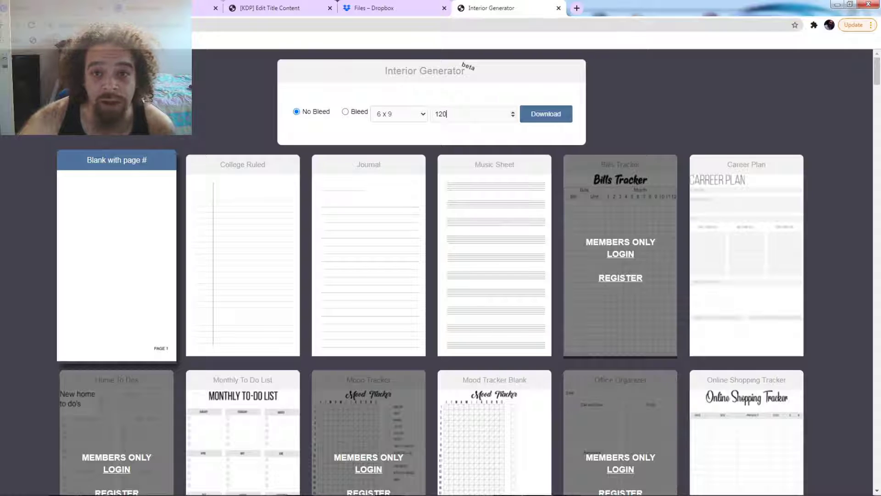
- Check the trim size, bleed and cover finish on the KDP content page, and return to the Interior Generator
click(281, 8)
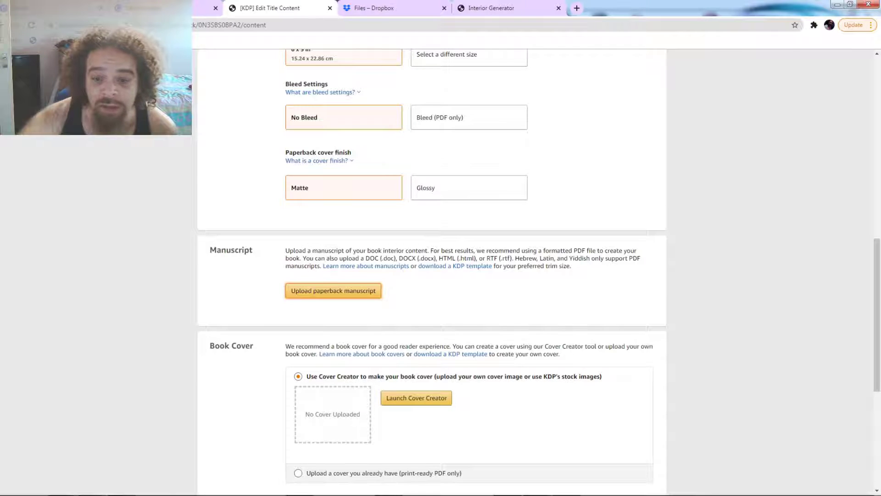
scroll(431, 271, up, 3)
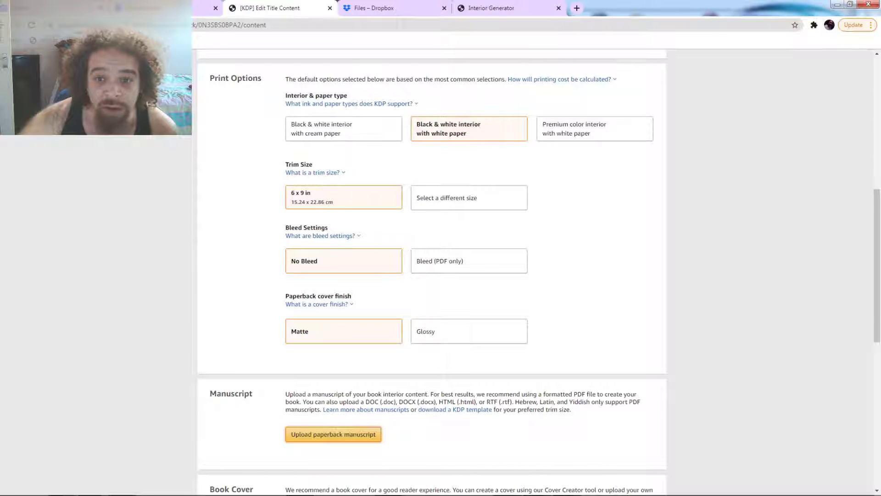
scroll(431, 271, down, 6)
scroll(431, 271, up, 3)
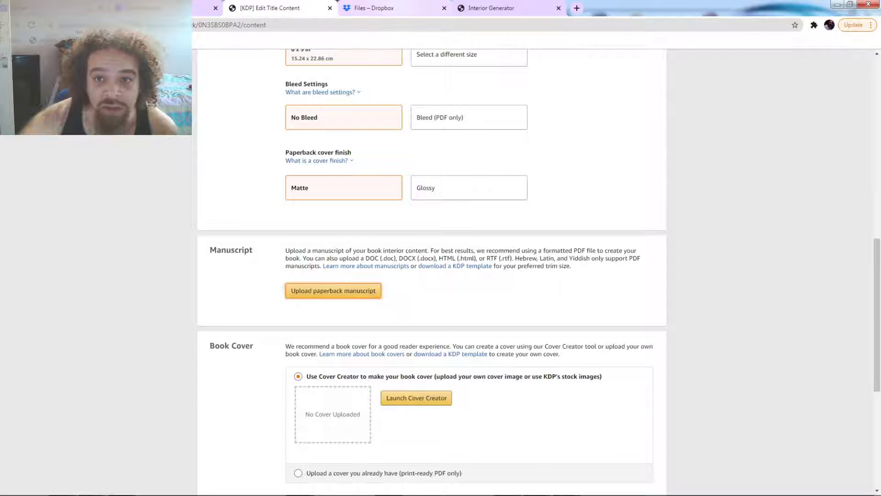
click(390, 8)
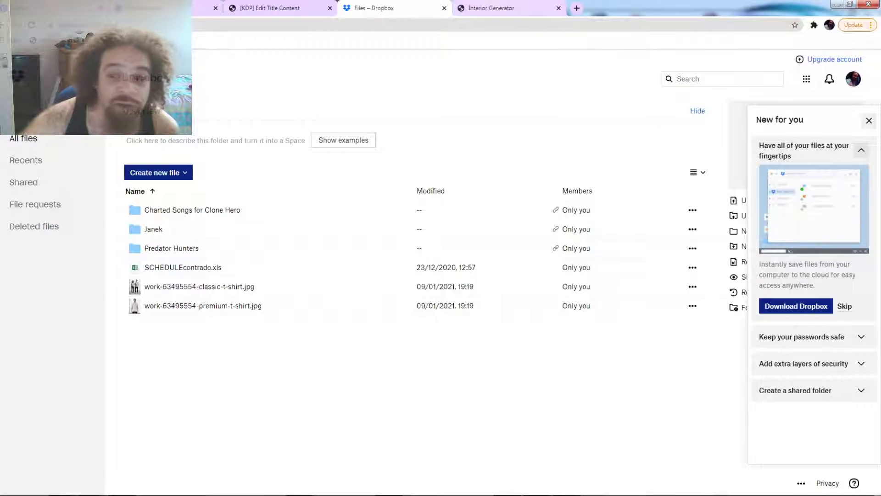
click(504, 8)
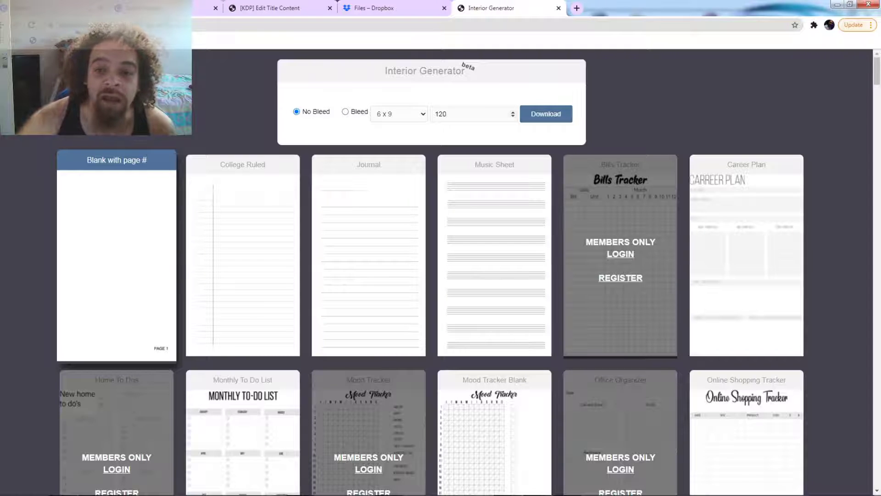
- Select the Journal interior and generate its 120-page no-bleed PDF, closing it without saving
click(369, 252)
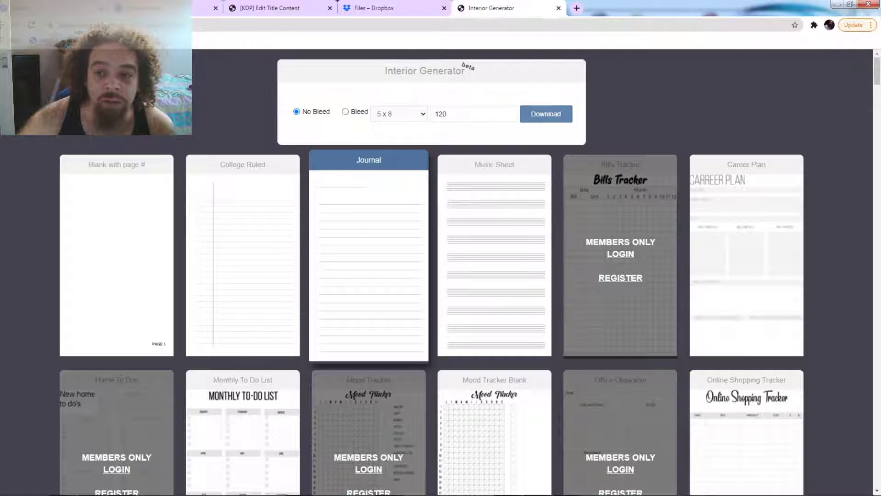
click(545, 114)
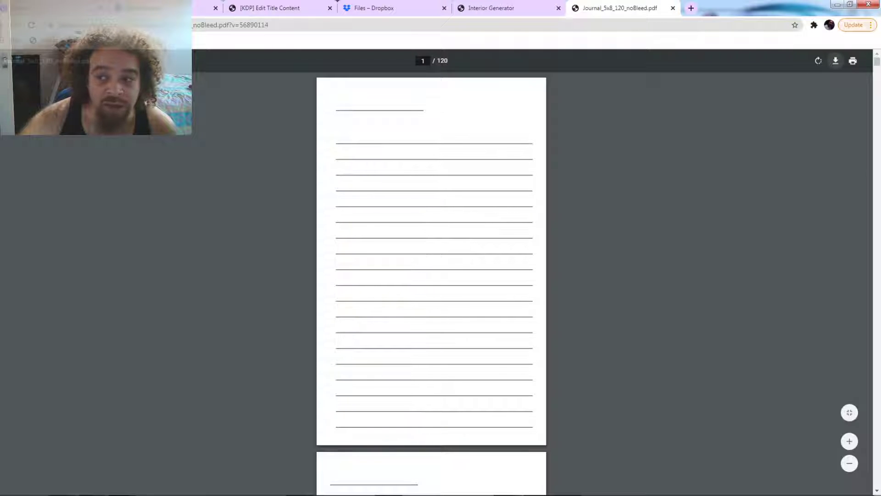
click(835, 60)
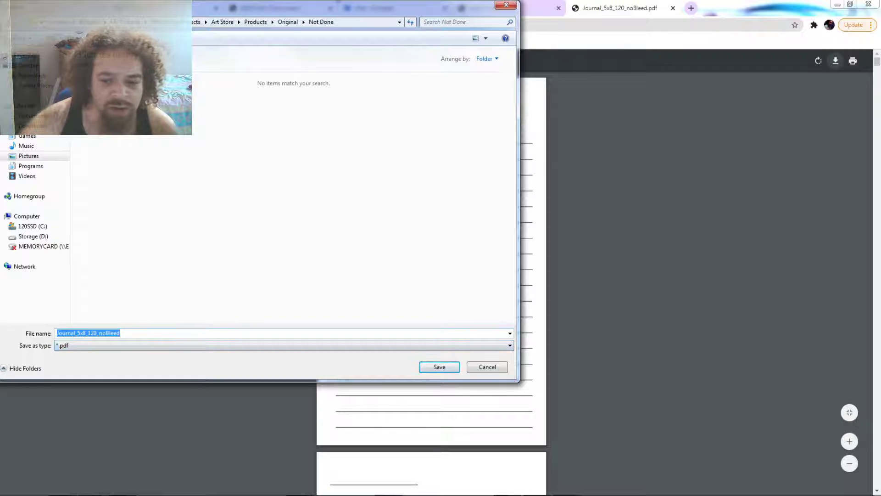
click(487, 366)
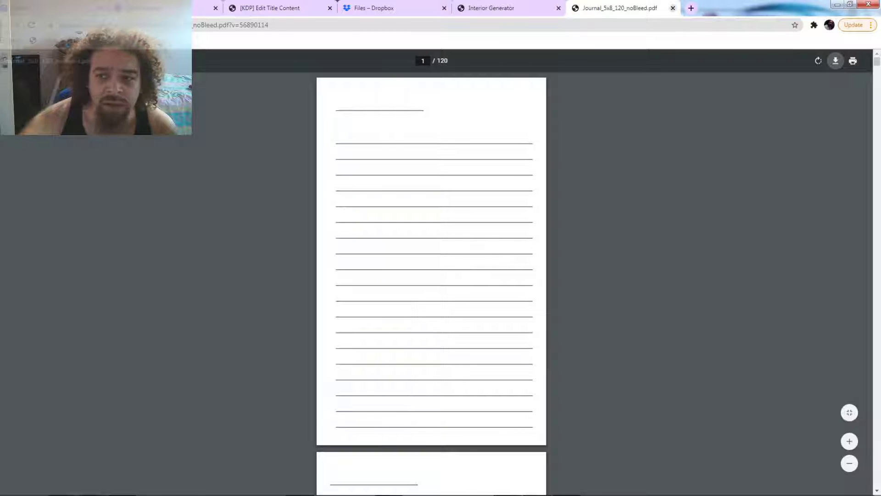
click(672, 7)
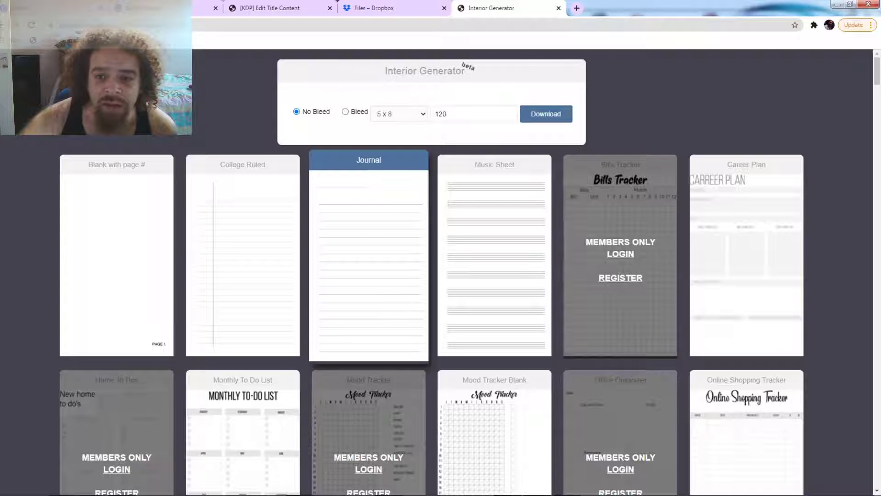
- Set the Journal interior's size to 6 x 9, generate the 120-page PDF, and close its preview
click(399, 114)
click(390, 159)
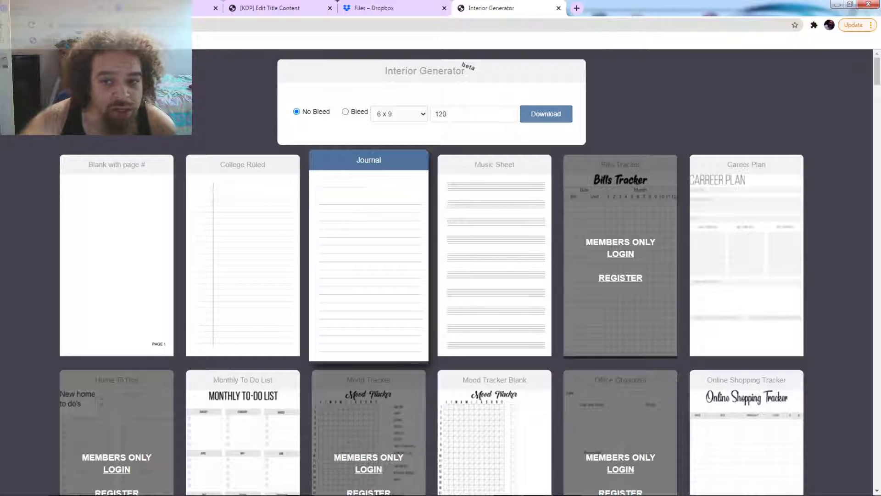
click(546, 114)
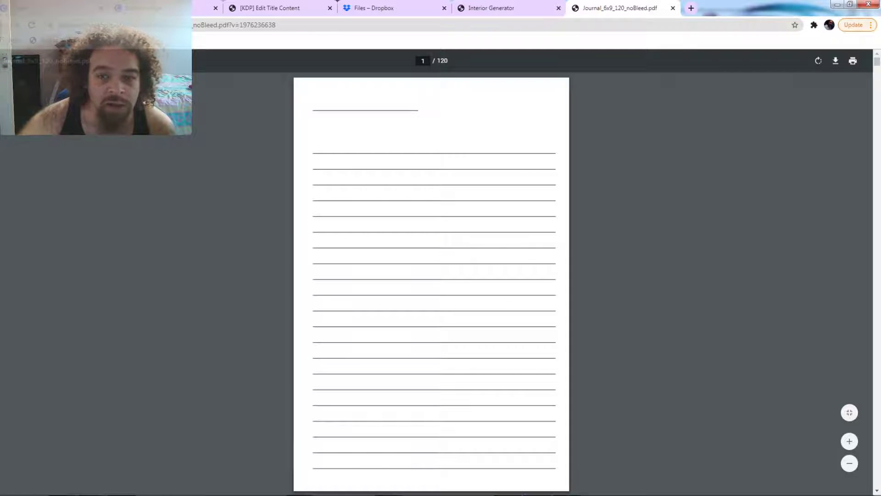
click(673, 8)
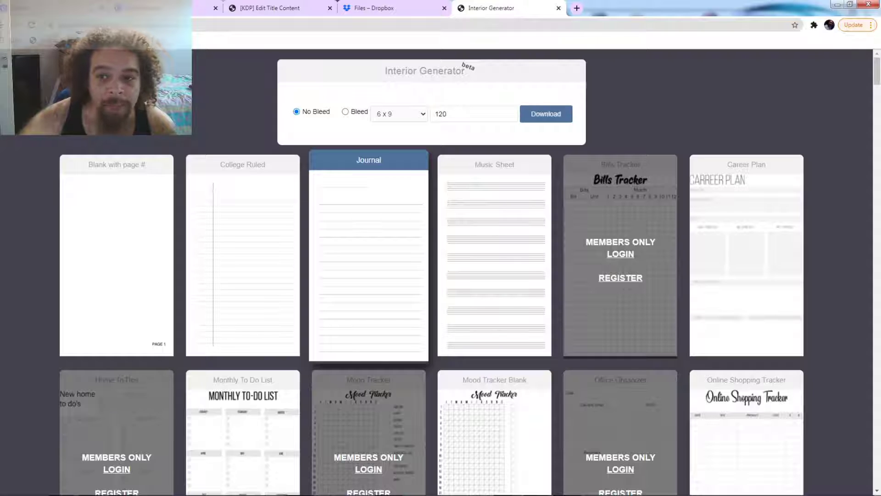
- Return to the KDP content page and choose to upload an existing print-ready PDF cover
click(270, 7)
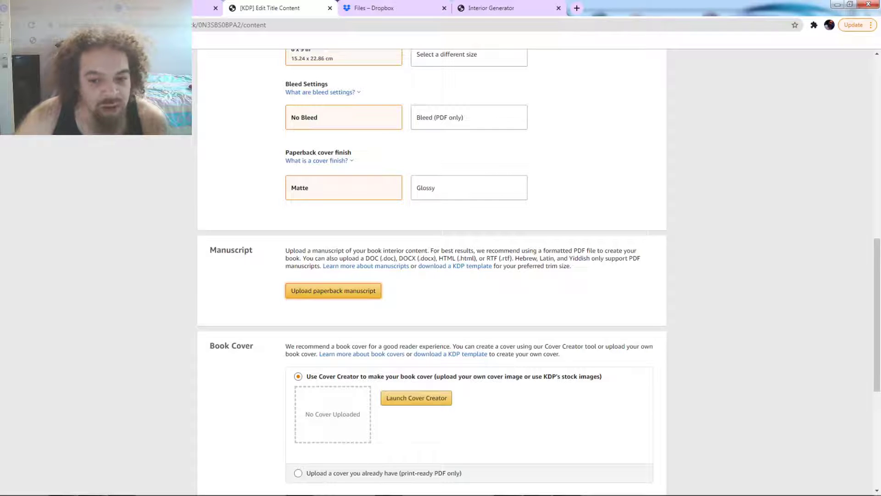
scroll(432, 271, down, 2)
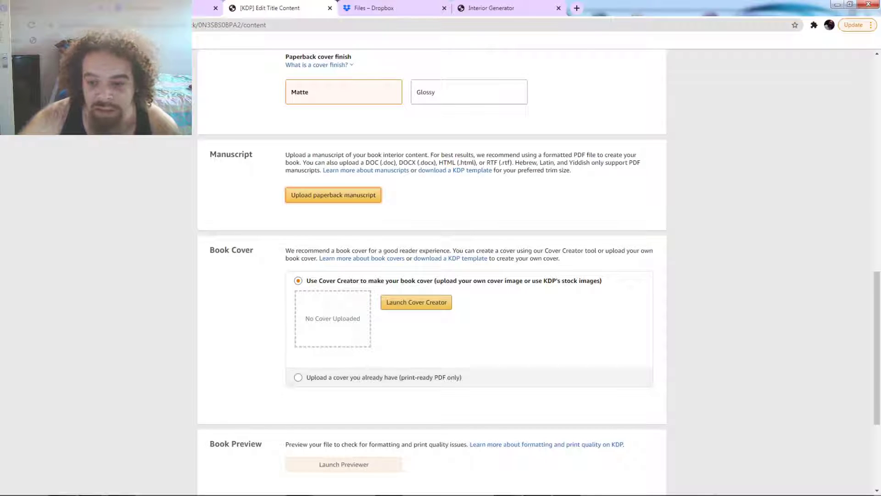
click(299, 377)
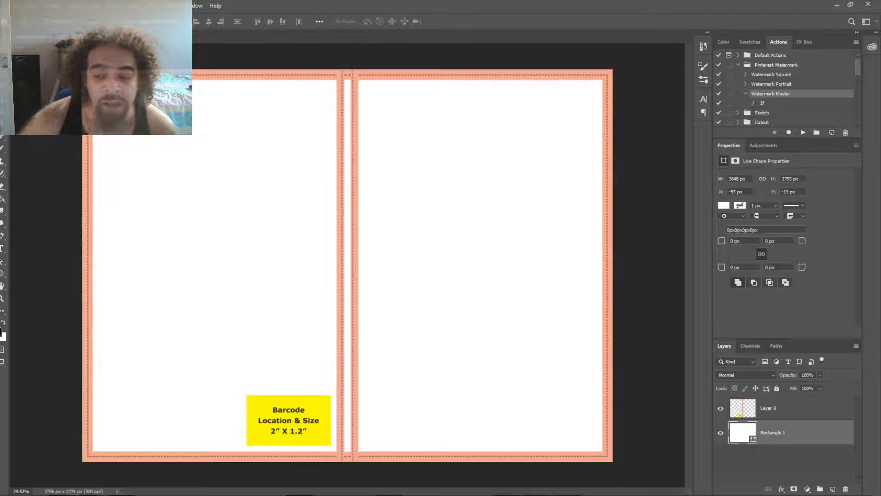
- In Photoshop, delete the white Rectangle 1 layer beneath the cover template
right_click(775, 432)
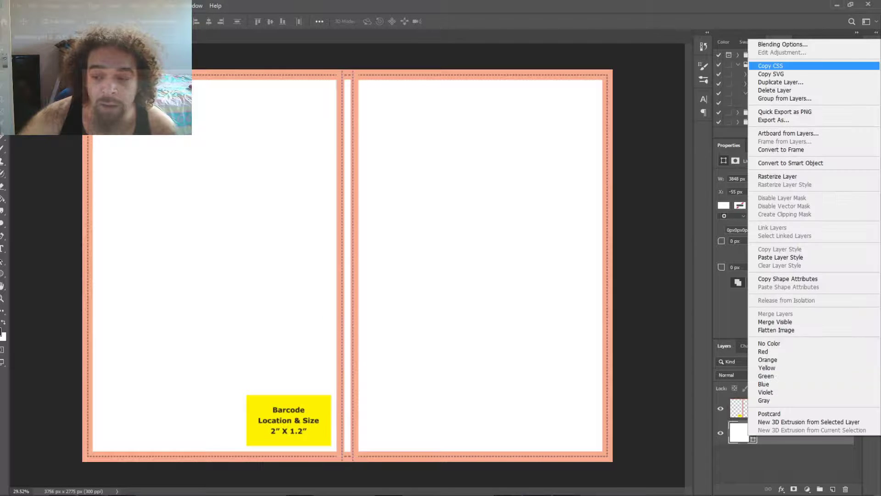
click(774, 91)
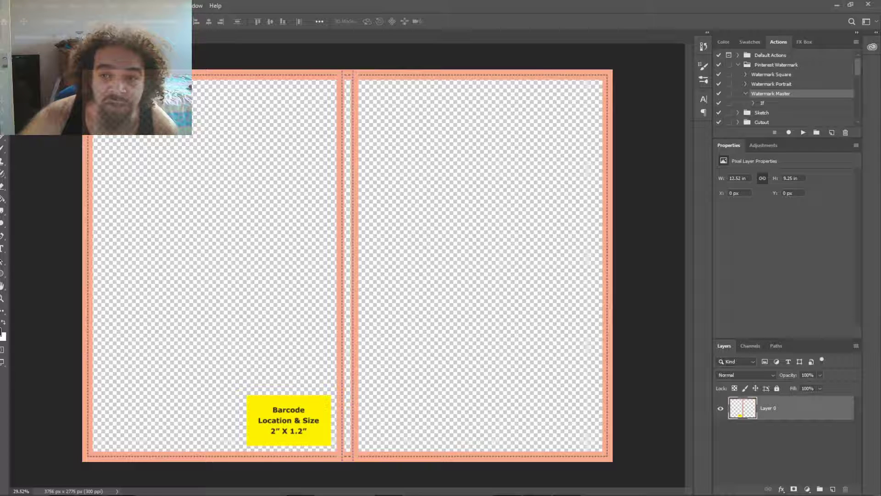
- Compare the canvas with the cover template layer hidden and shown, and inspect the layer's opacity control
click(720, 408)
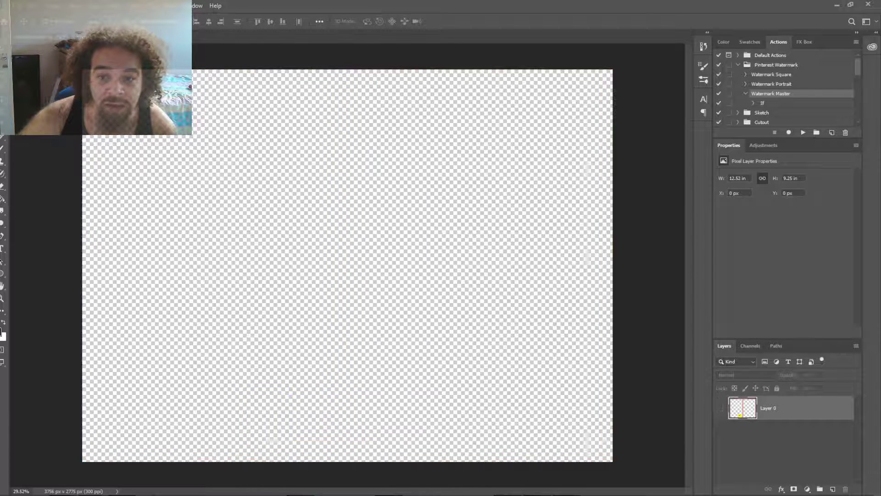
click(720, 408)
click(720, 408)
click(720, 408)
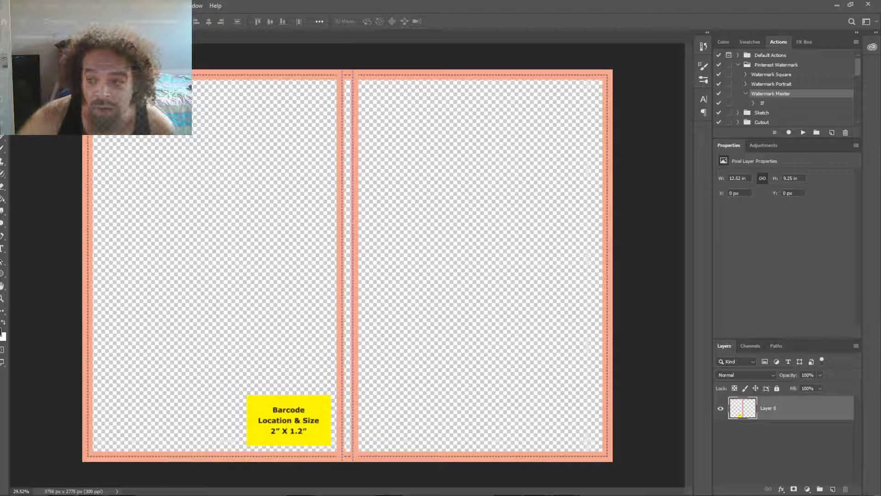
click(819, 375)
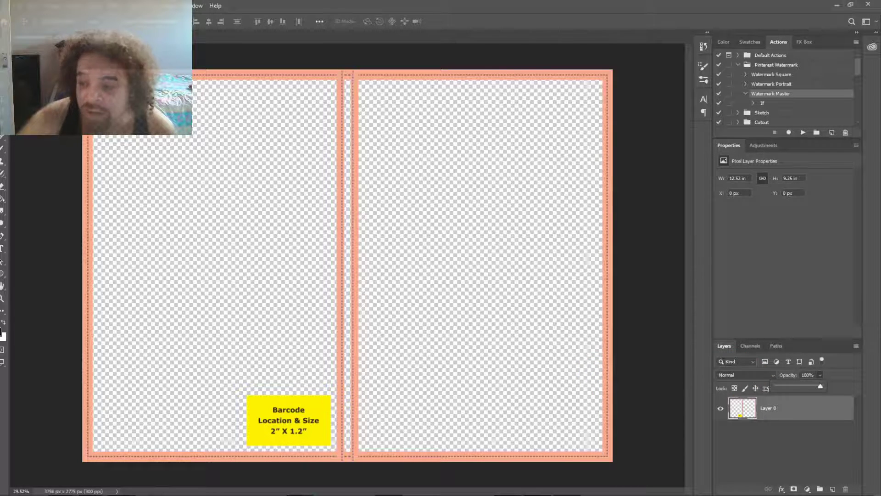
mouse_move(820, 386)
mouse_down()
mouse_move(785, 386)
mouse_move(821, 386)
mouse_up()
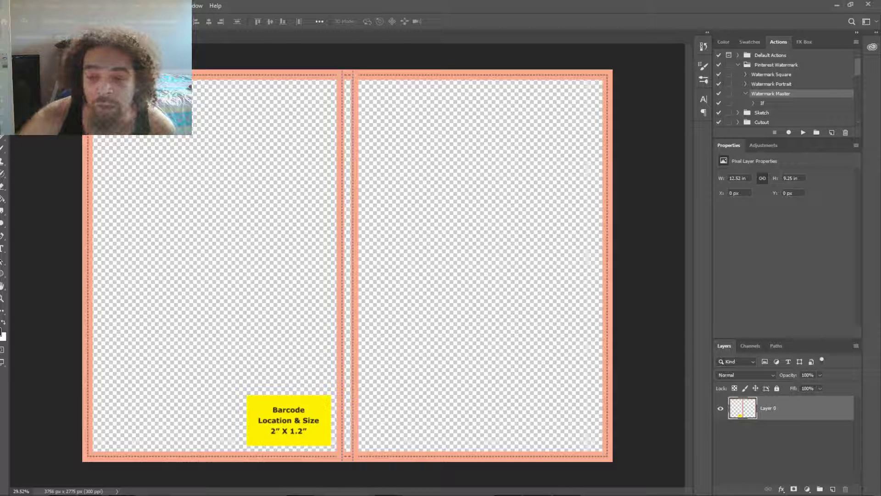
click(832, 488)
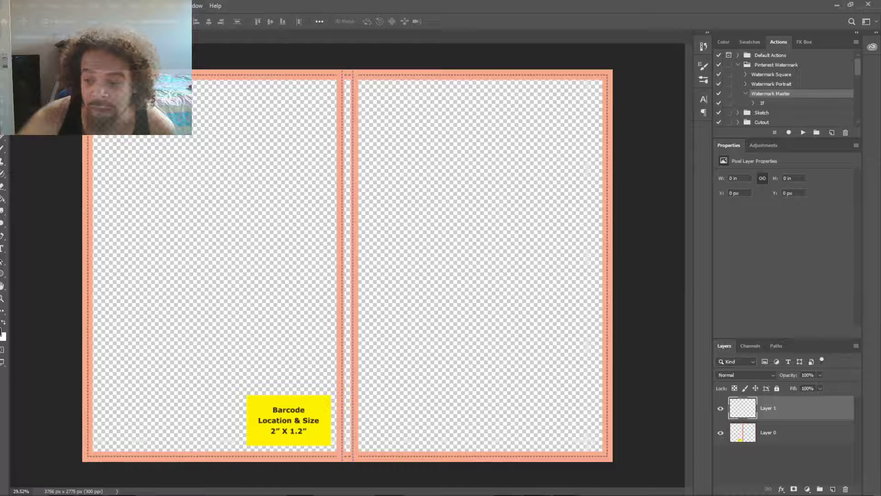
right_click(780, 408)
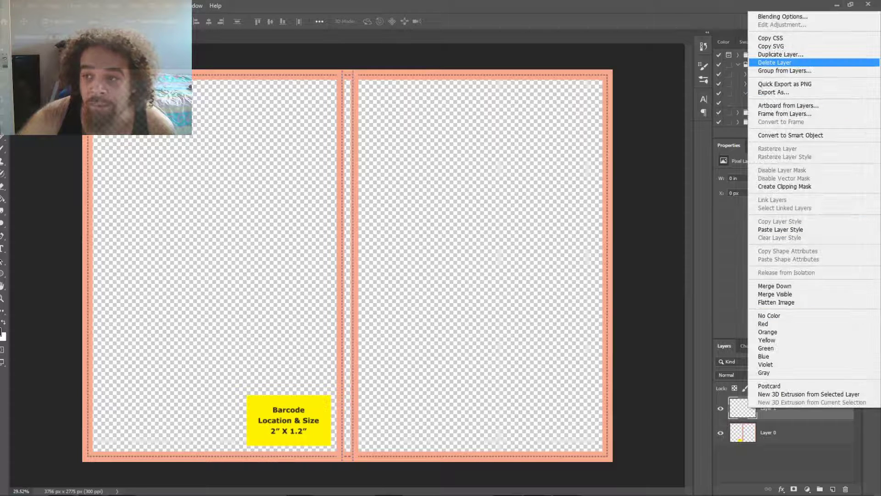
click(780, 62)
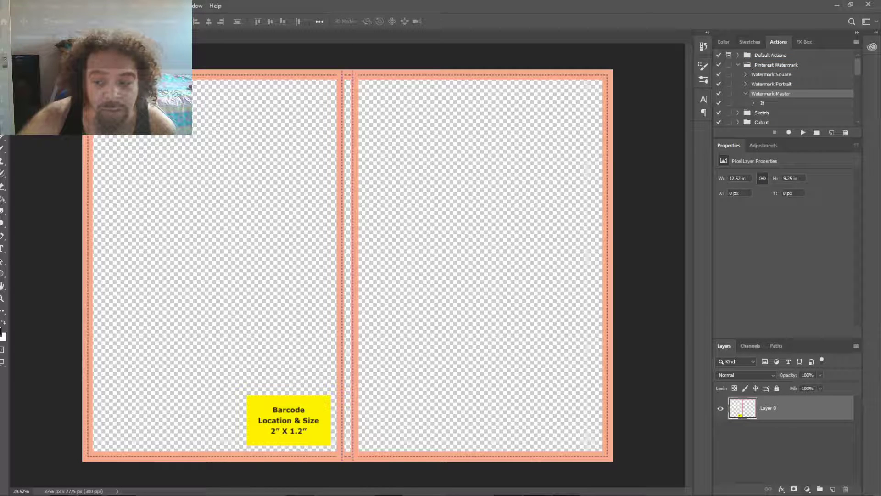
- Add a solid colour fill layer in muted red 874e4e and move it beneath the cover template layer
click(807, 489)
click(825, 321)
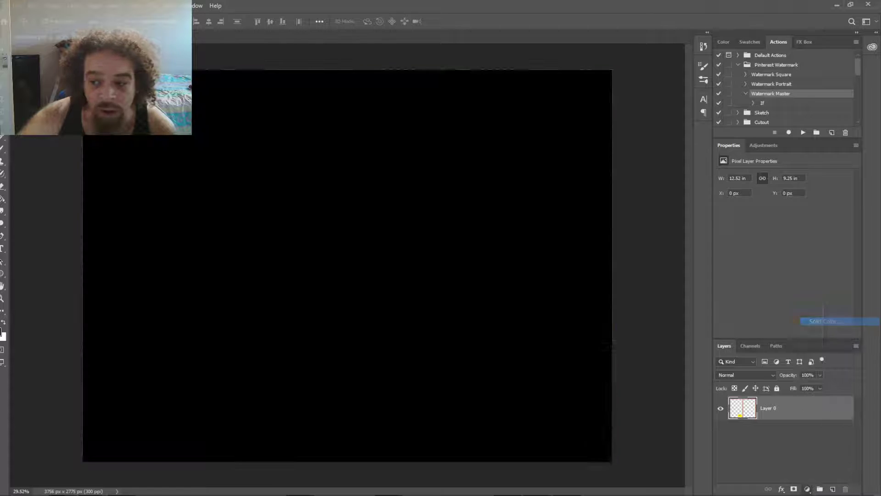
click(628, 385)
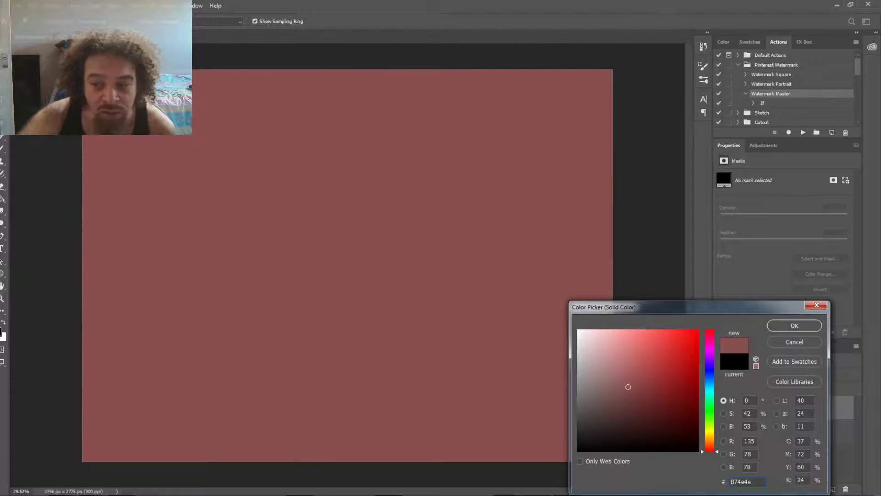
click(794, 325)
drag(805, 408, 805, 459)
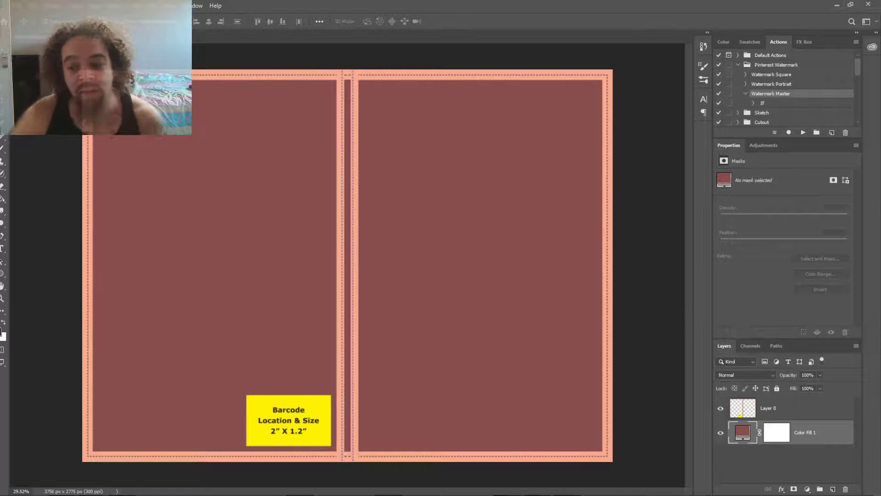
double_click(742, 432)
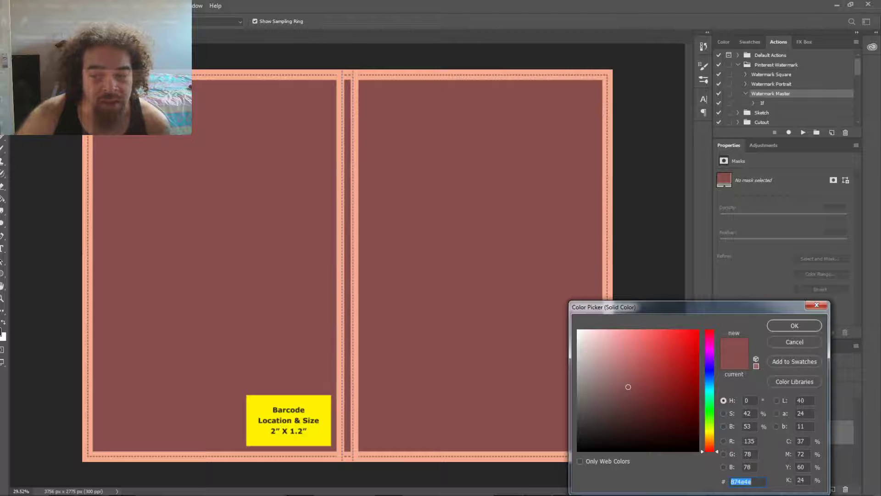
drag(641, 370, 679, 357)
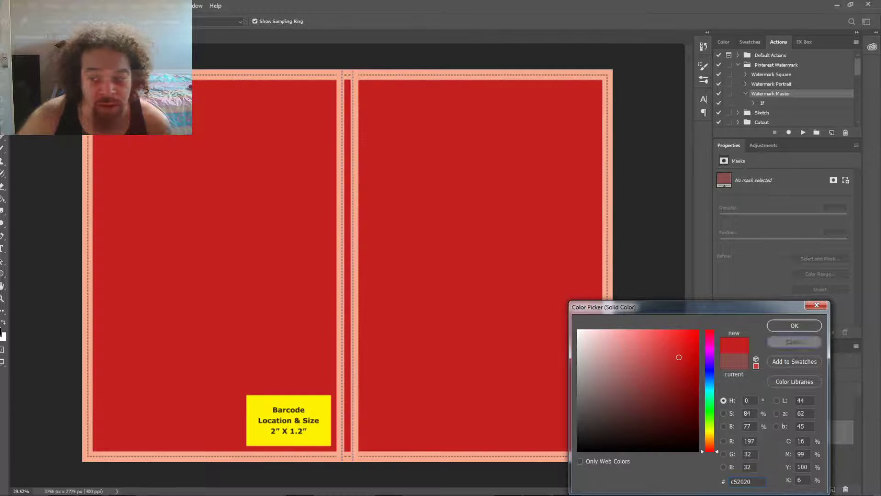
click(794, 342)
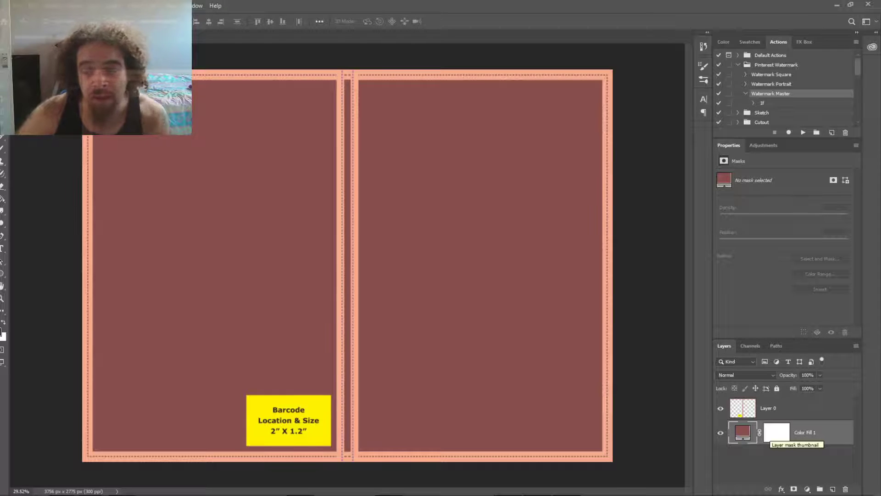
double_click(743, 432)
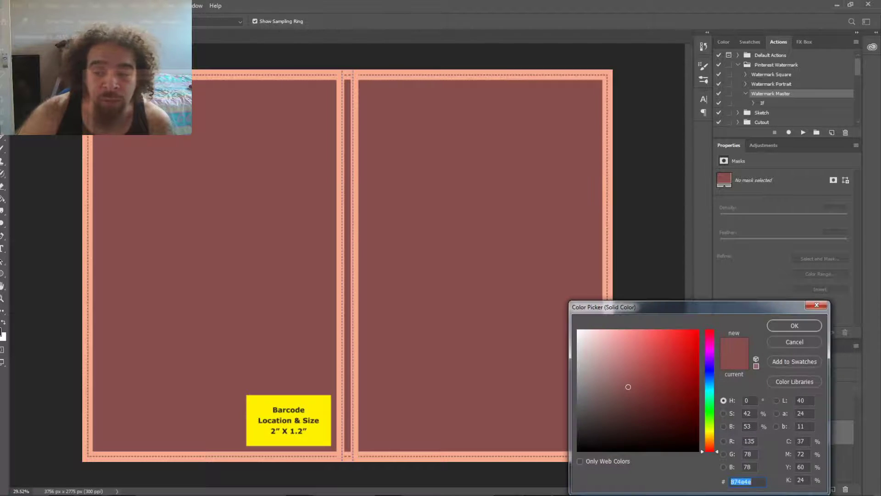
click(794, 342)
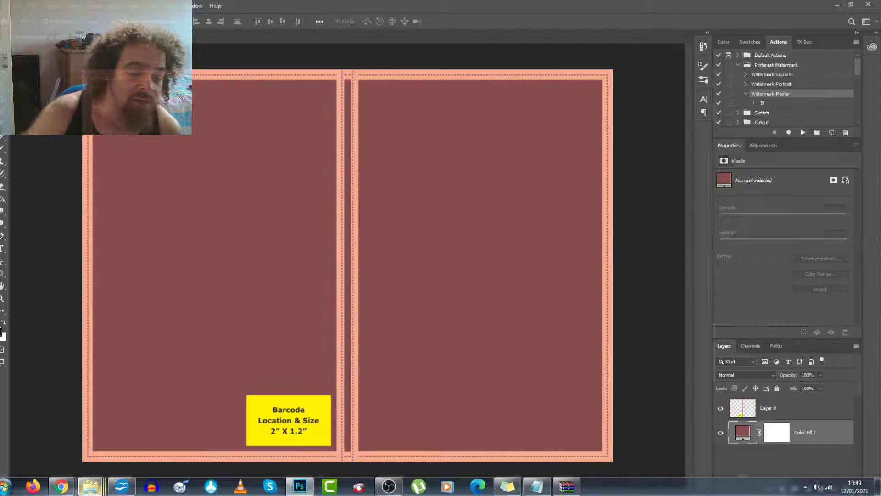
- Place the Hearts image beneath the template layer, scale it to about 21% and centre it on the front cover
mouse_move(90, 486)
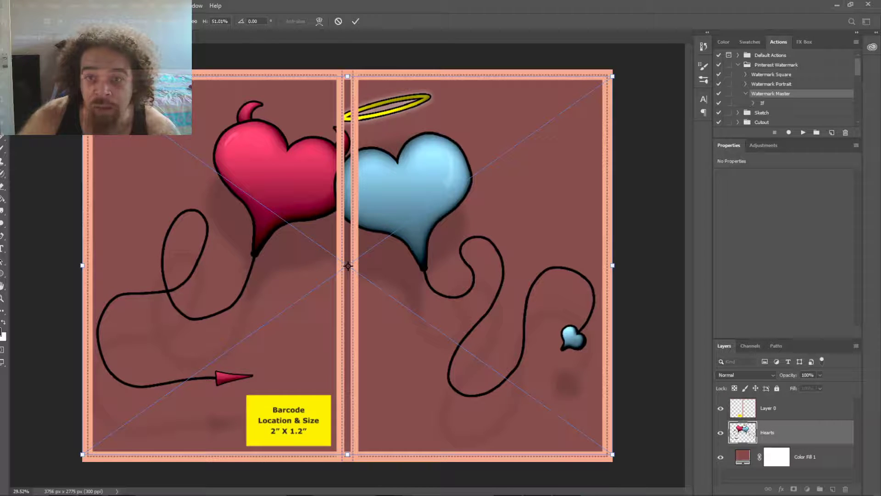
drag(348, 76, 348, 188)
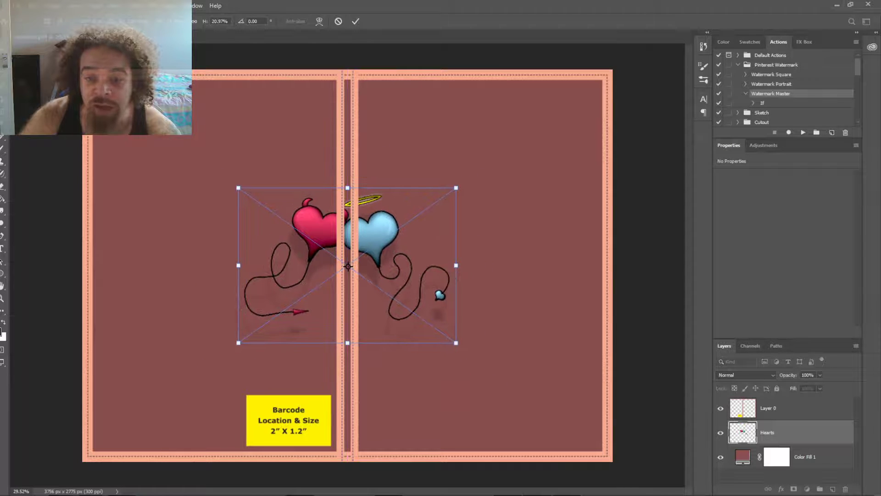
drag(283, 208, 380, 217)
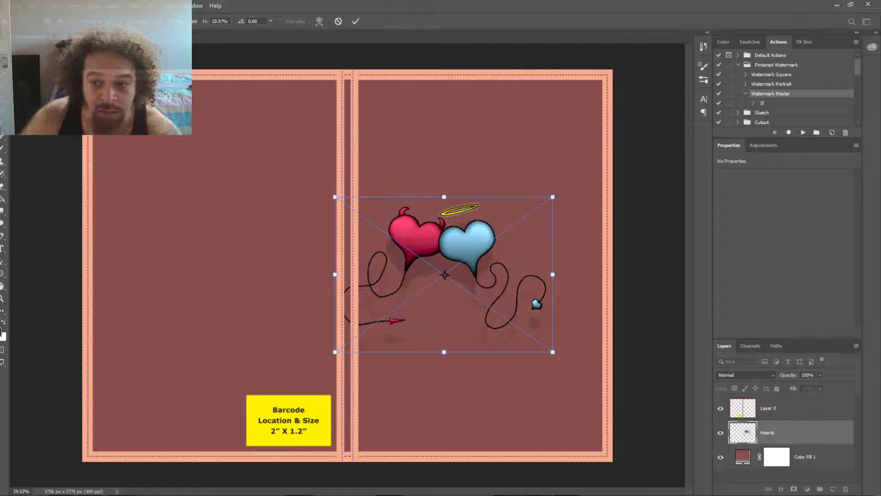
drag(465, 189, 501, 180)
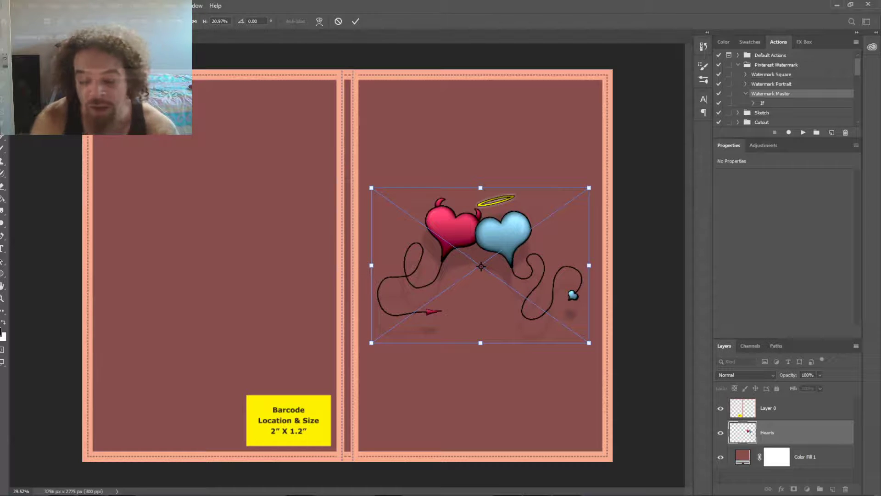
key(Return)
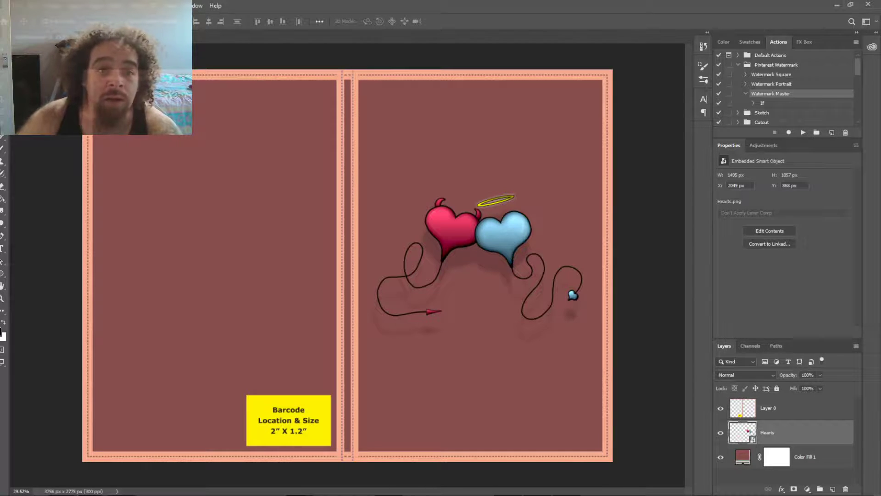
- Hide the cover template layer and start saving the cover as a Photoshop PDF, cancelling the save
click(721, 408)
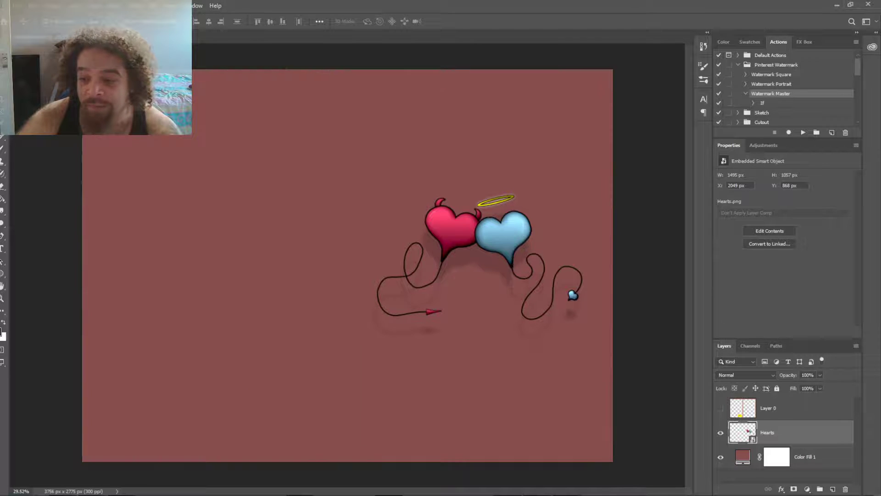
click(17, 6)
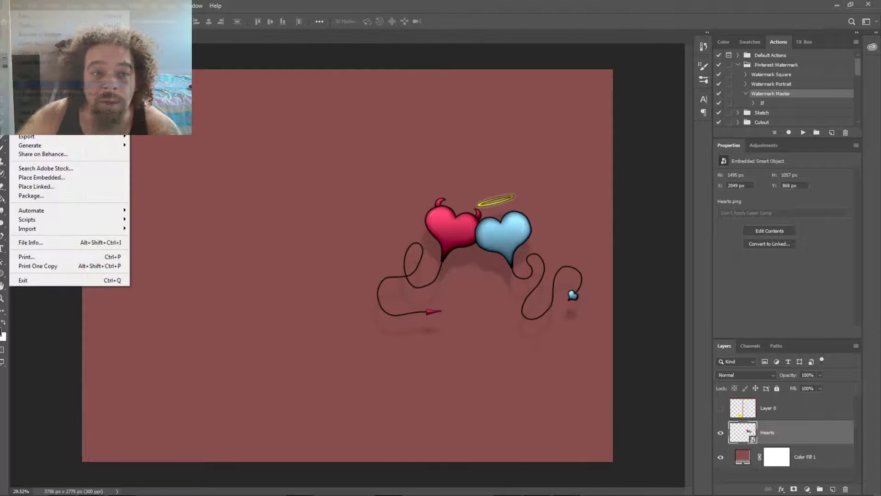
click(32, 112)
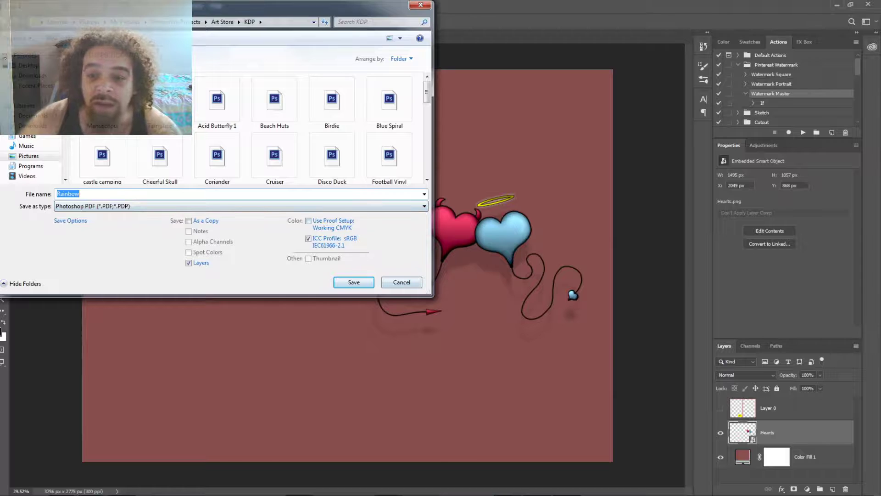
click(401, 283)
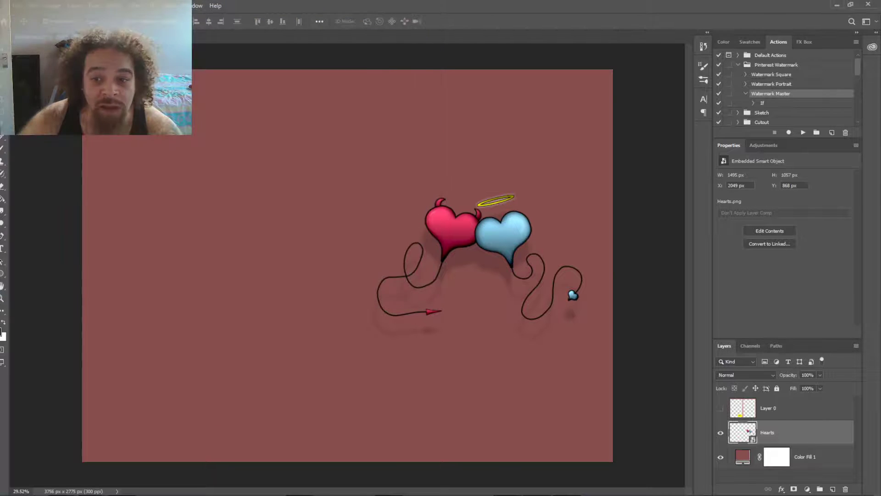
- Return to the KDP content page in the browser, preview the book with its cover and approve the proof
click(837, 5)
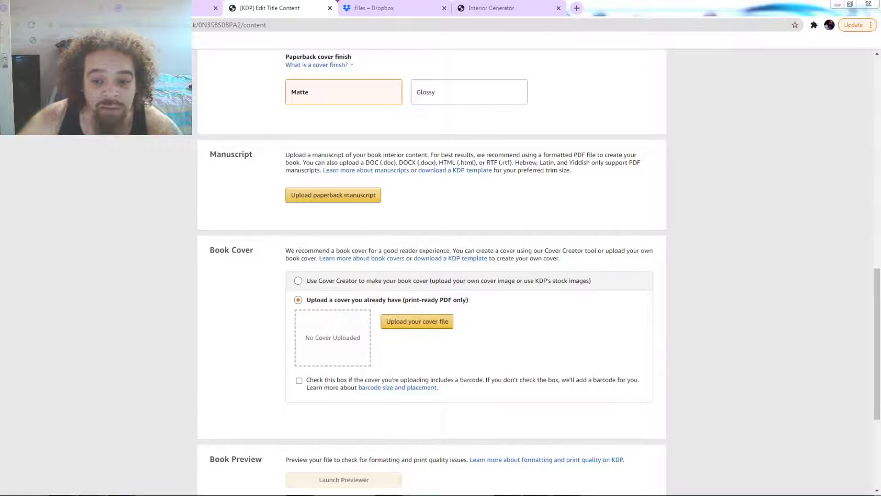
scroll(431, 270, down, 2)
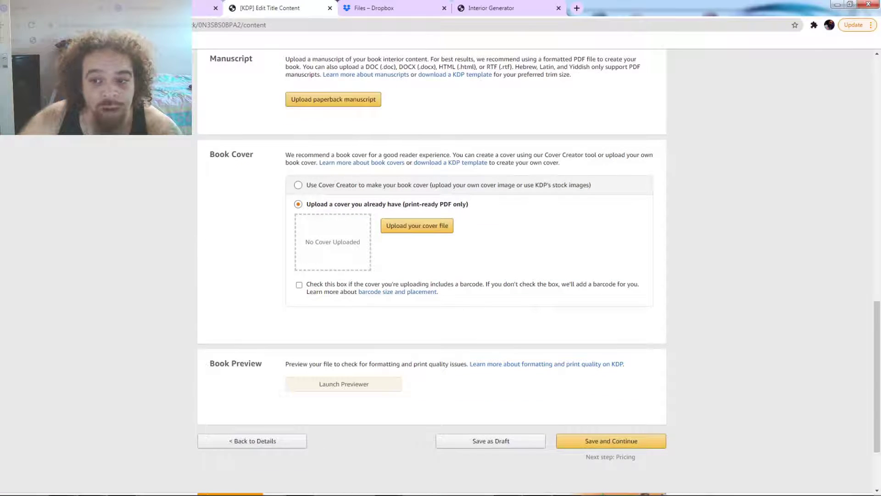
mouse_move(344, 384)
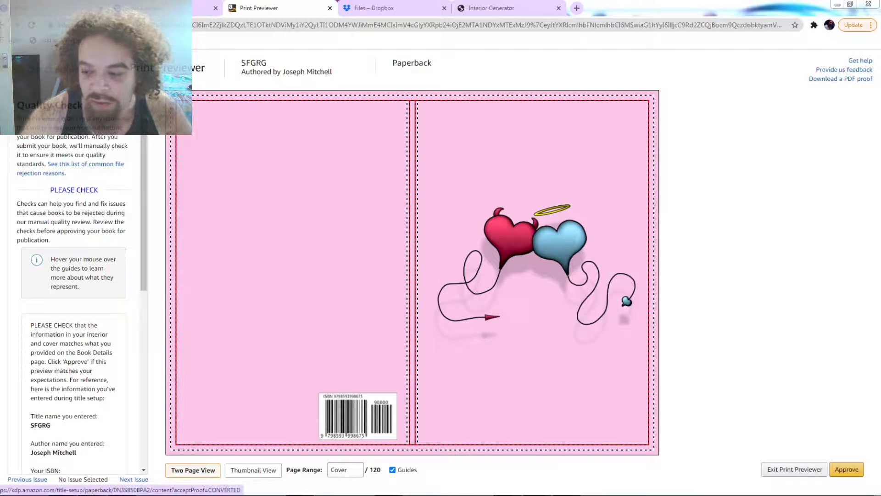
click(846, 468)
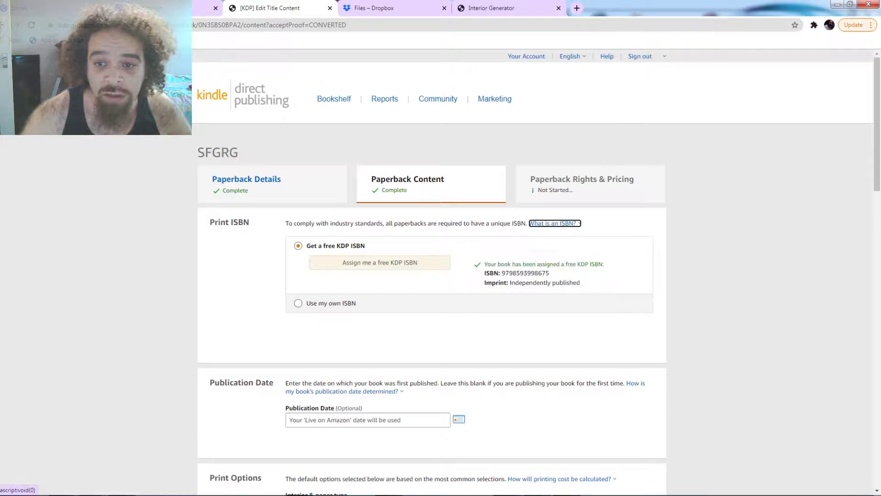
- Show the printing costs for the other marketplaces in the summary, and save the content to continue to pricing
scroll(431, 271, down, 20)
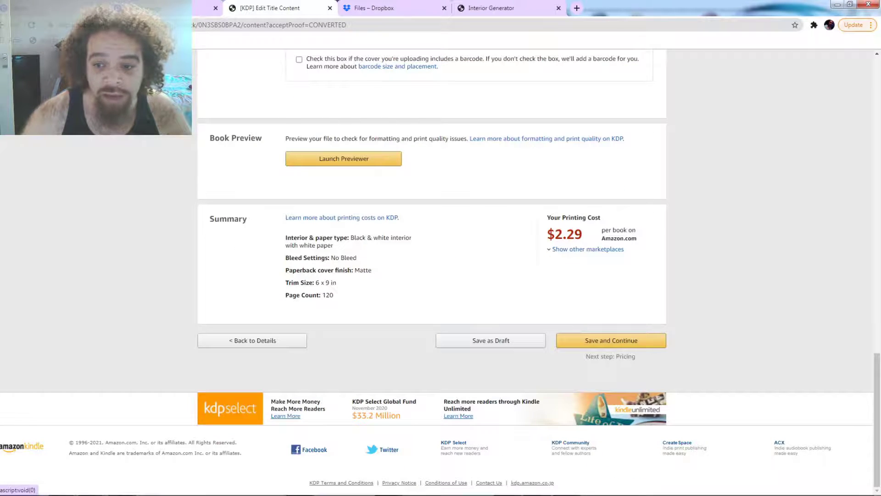
click(588, 249)
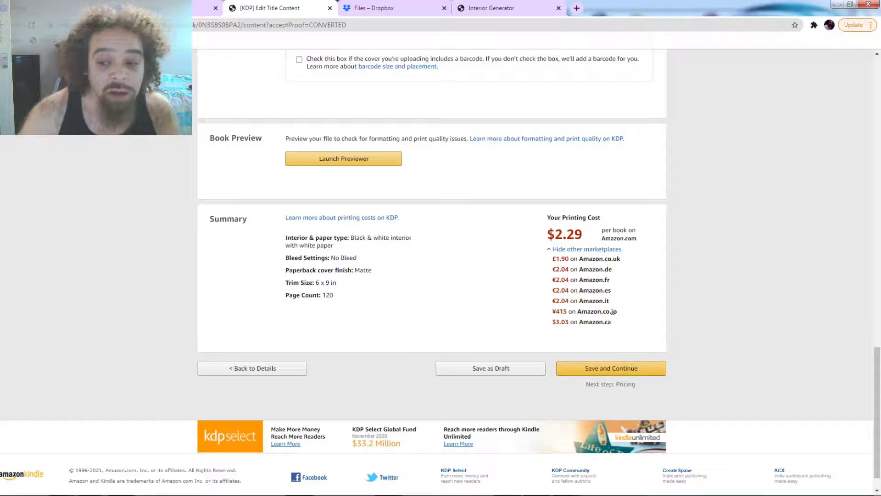
click(611, 368)
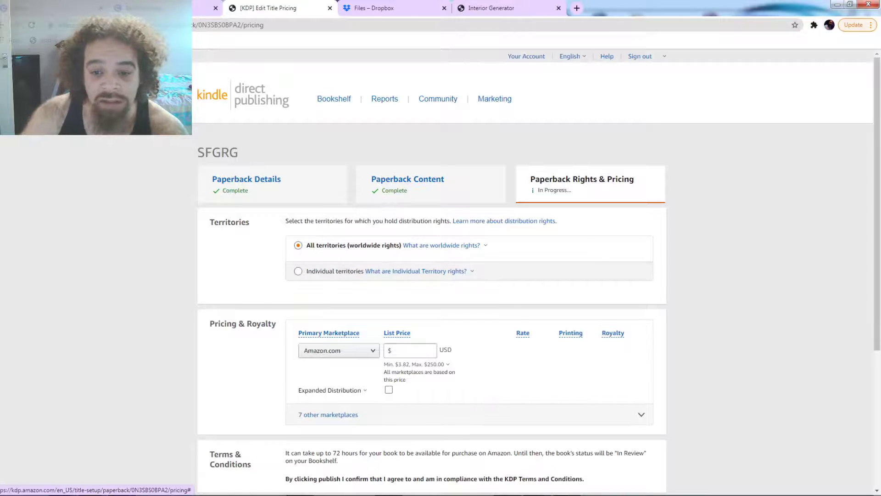
- Read the Expanded Distribution explanation and expand the other marketplaces to examine their list price fields and limits
mouse_move(333, 390)
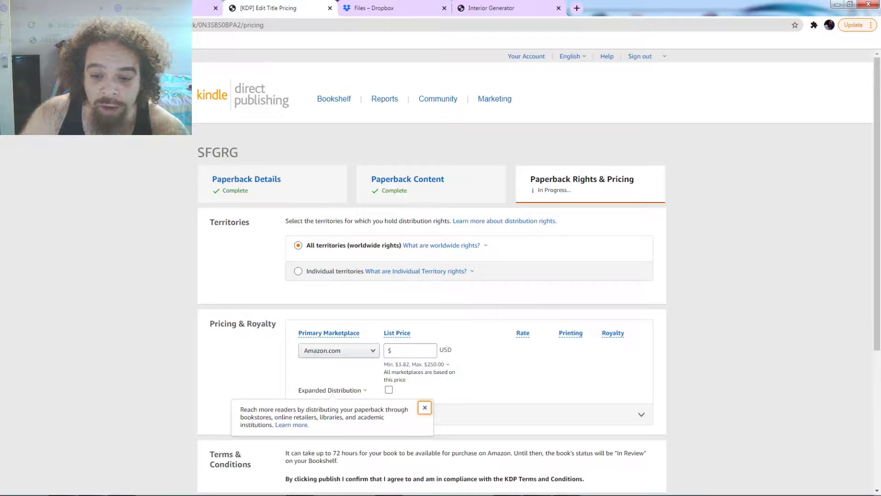
click(328, 414)
scroll(329, 415, down, 12)
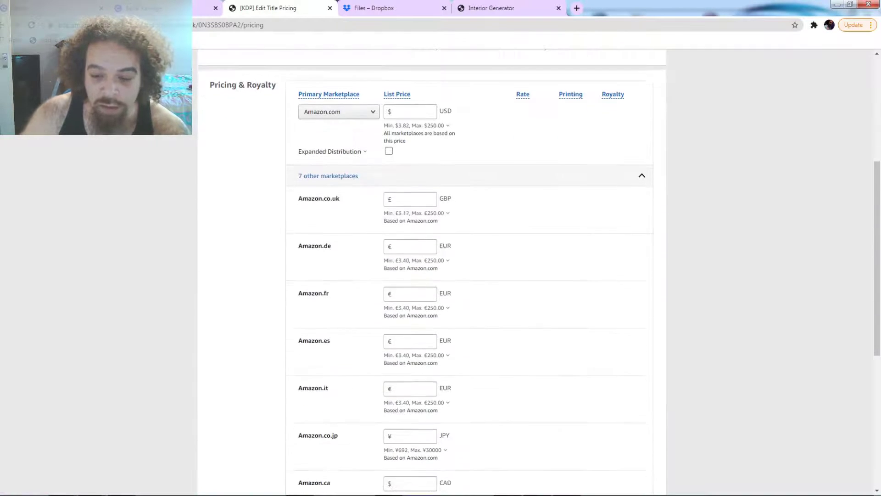
scroll(328, 414, up, 4)
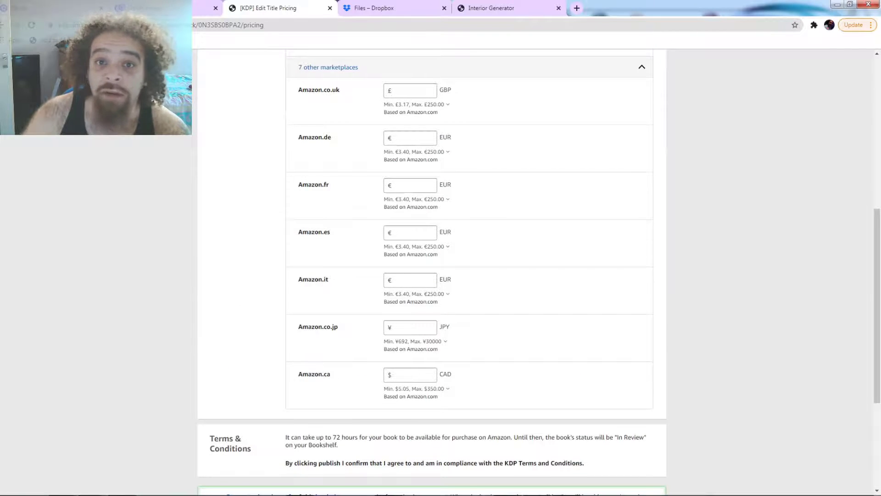
scroll(468, 271, up, 3)
scroll(468, 270, up, 1)
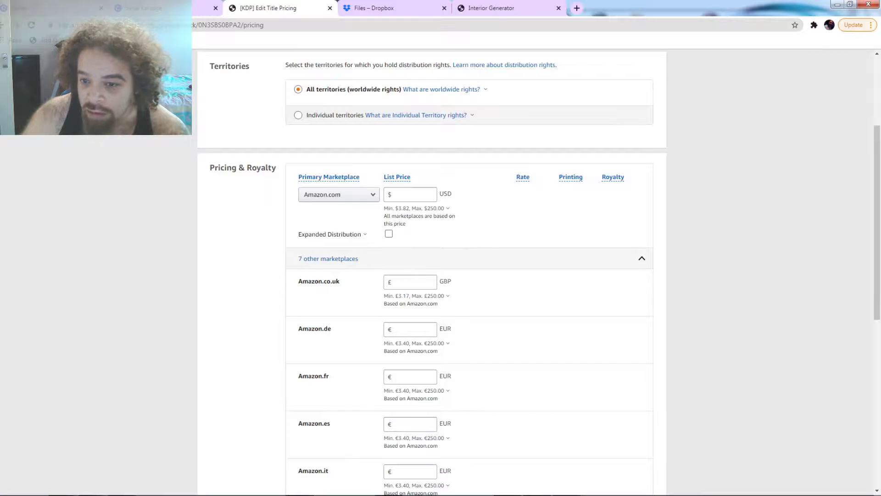
- Keep Amazon.com as the primary marketplace and enable Expanded Distribution for the paperback
click(415, 208)
click(415, 208)
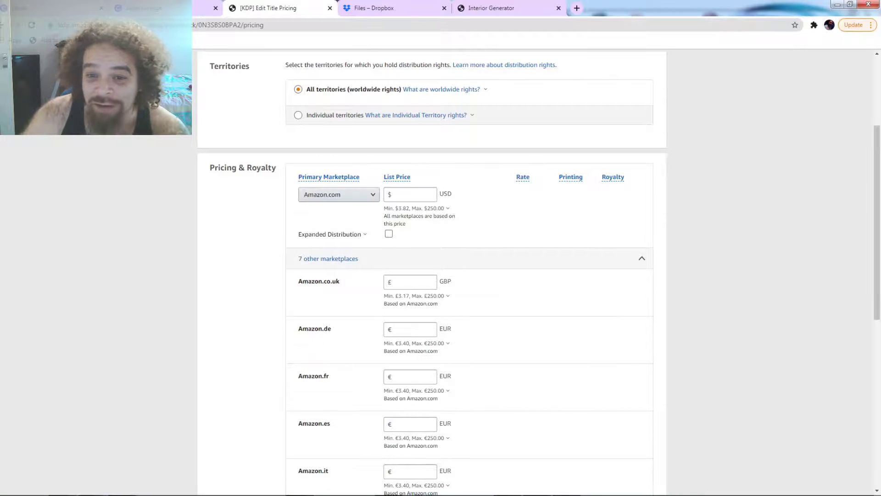
click(338, 194)
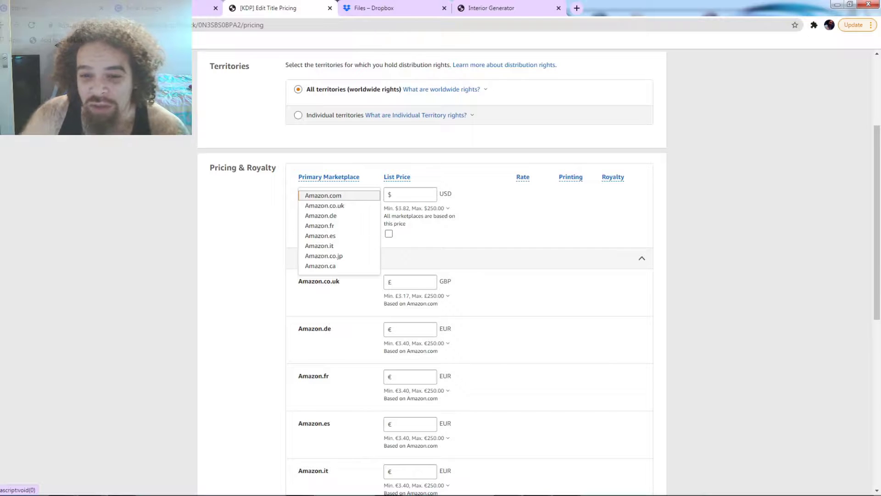
click(339, 196)
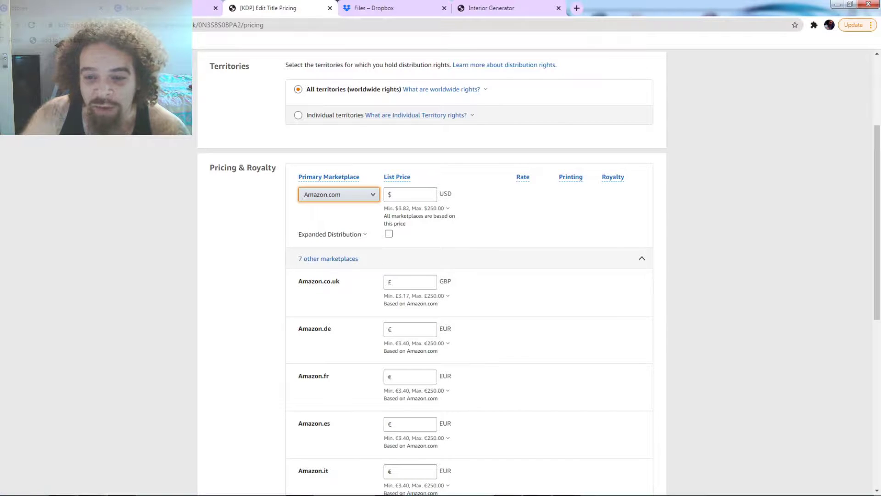
click(388, 234)
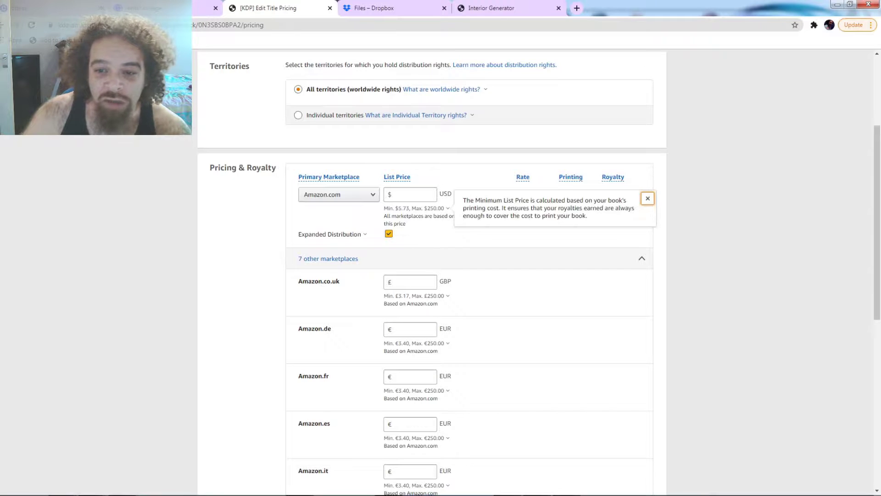
mouse_move(332, 235)
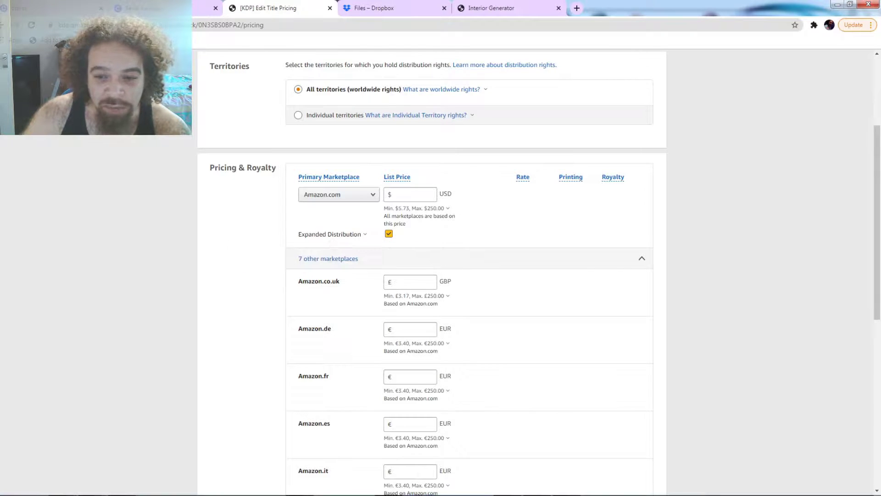
- Set the Amazon.com list price to 5.99 USD
click(413, 194)
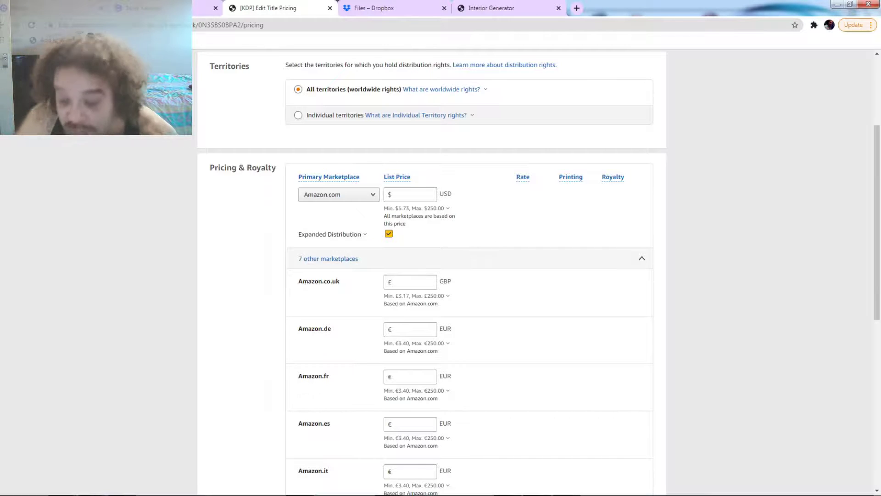
click(412, 195)
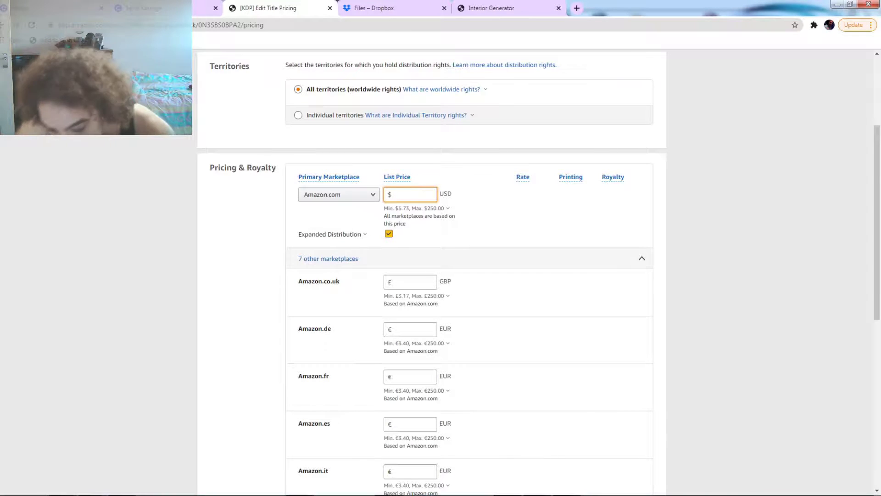
text(5.99)
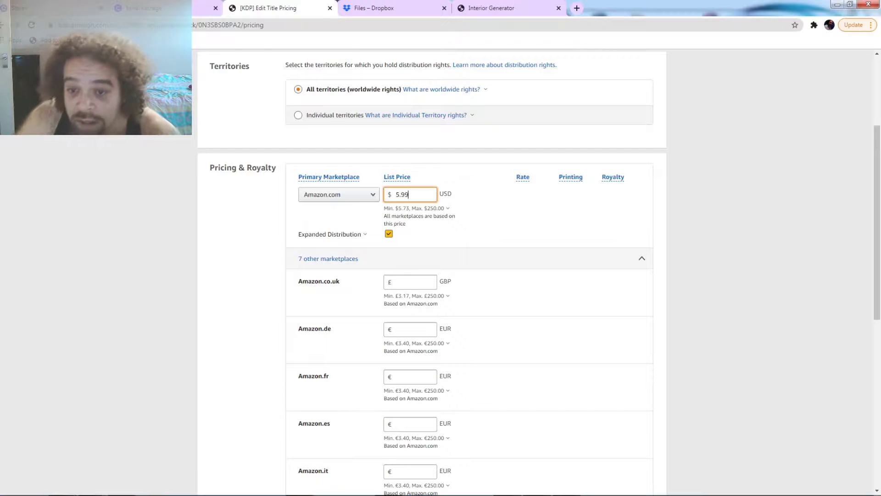
click(415, 208)
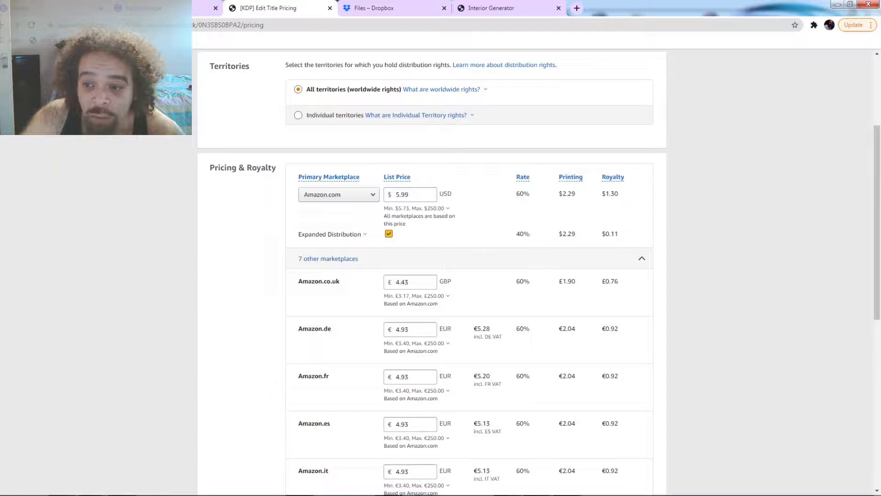
- Examine the Expanded Distribution royalty and its explanation against the Amazon.com list price
drag(618, 234, 611, 234)
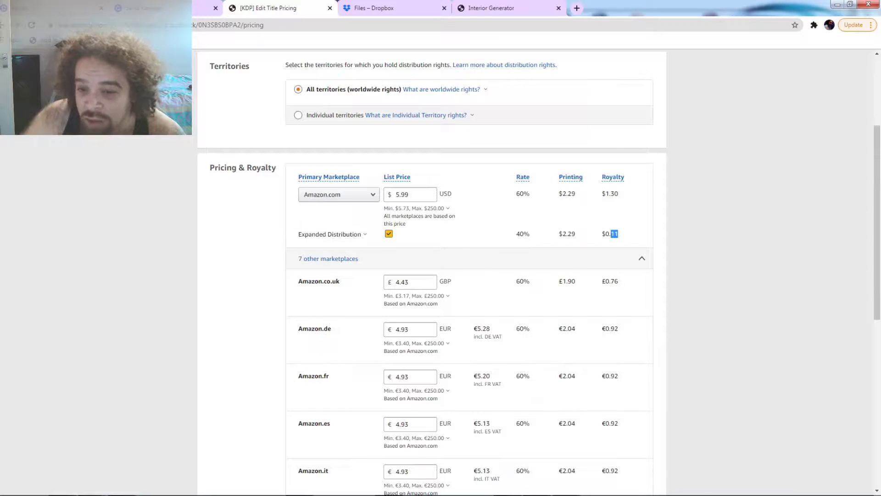
click(330, 234)
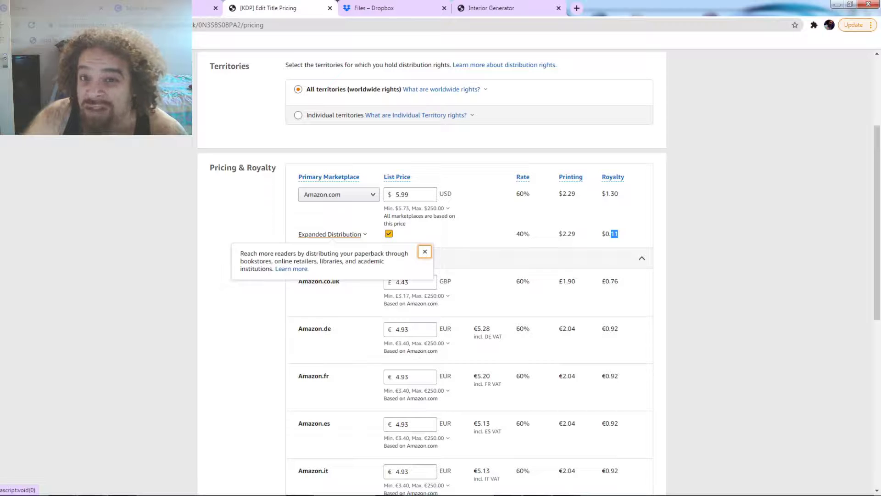
click(425, 251)
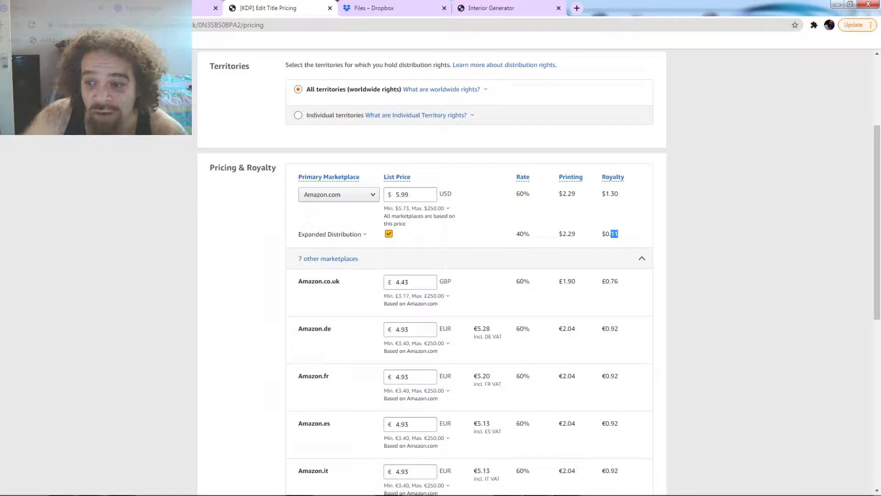
click(618, 234)
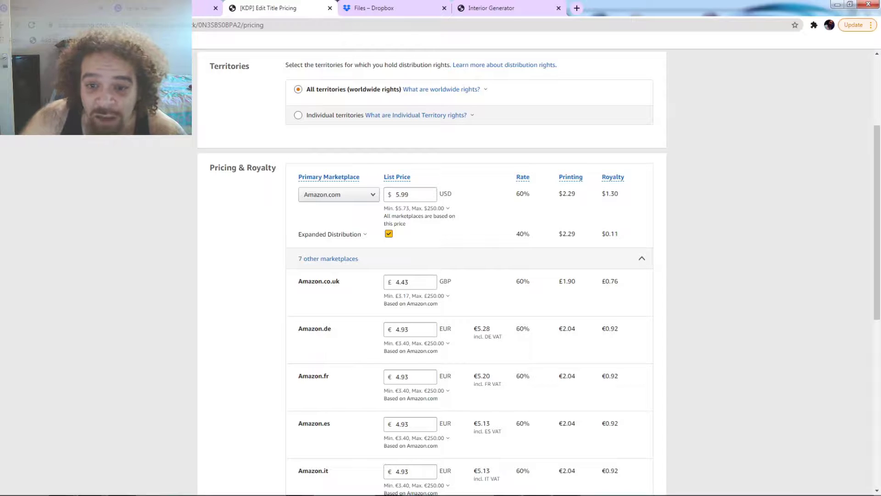
click(416, 208)
double_click(402, 195)
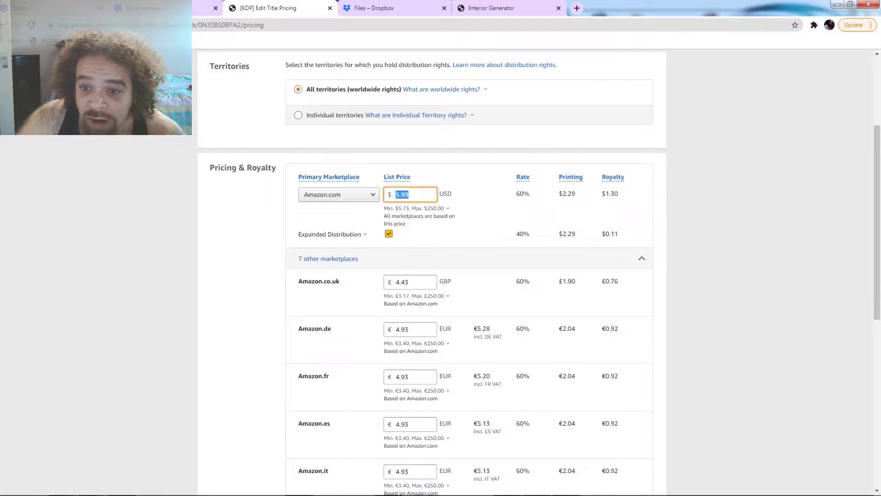
click(478, 202)
double_click(402, 194)
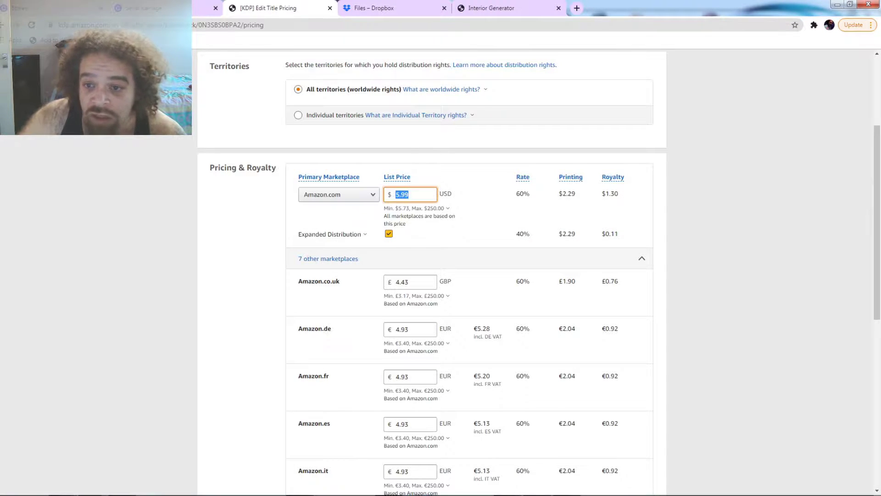
- Read the minimum list price explanation for Amazon.co.uk and review the converted prices and royalties of the other marketplaces
click(417, 208)
click(417, 295)
click(417, 296)
click(417, 295)
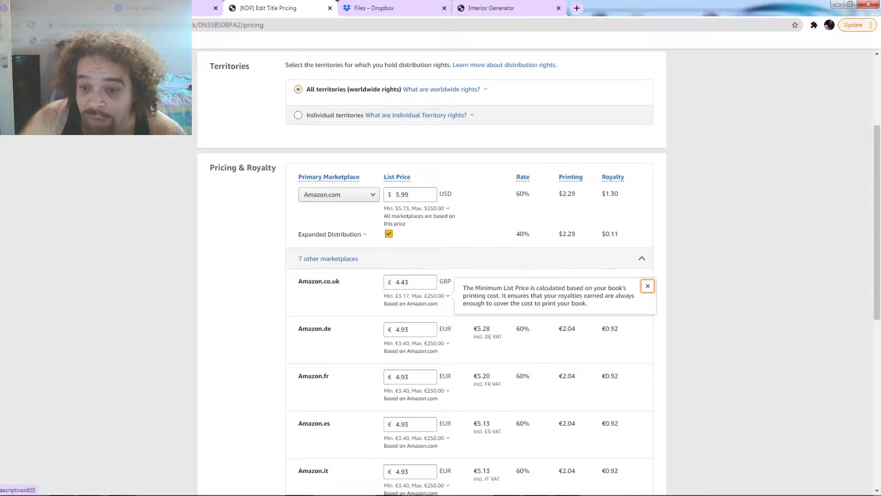
scroll(417, 296, down, 2)
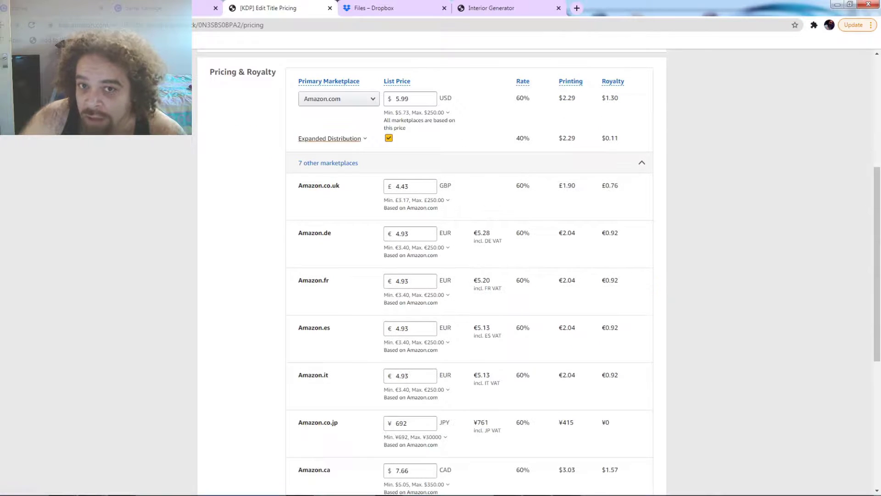
scroll(413, 162, up, 1)
click(417, 160)
click(416, 160)
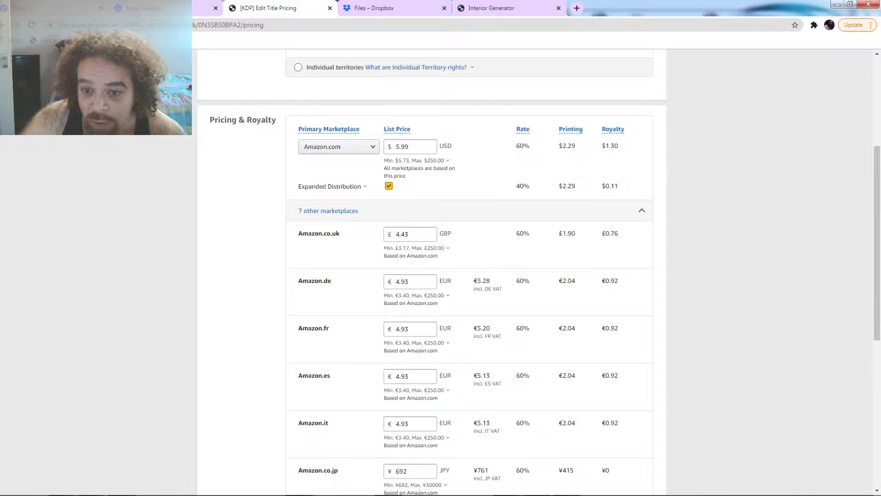
click(416, 247)
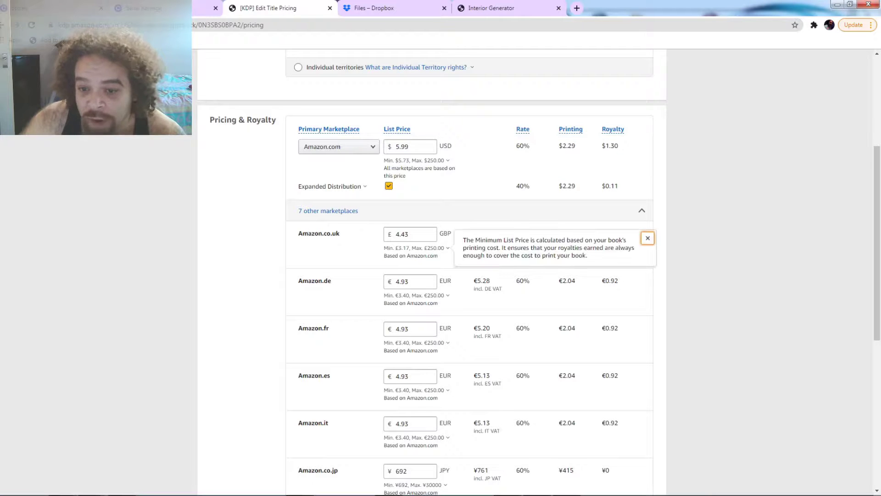
click(417, 247)
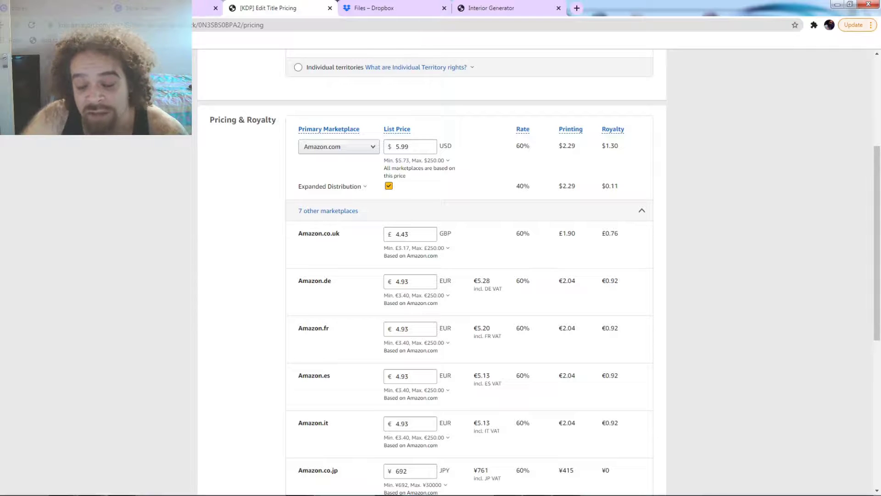
scroll(413, 275, down, 1)
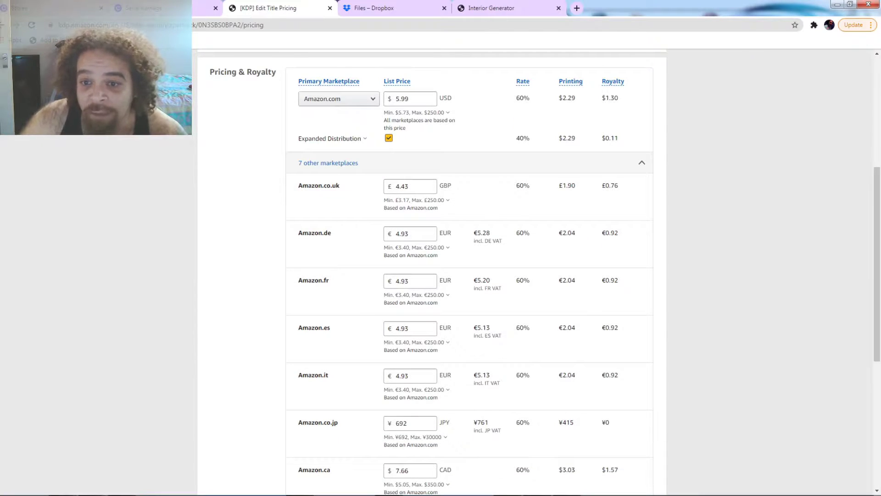
drag(410, 187, 393, 187)
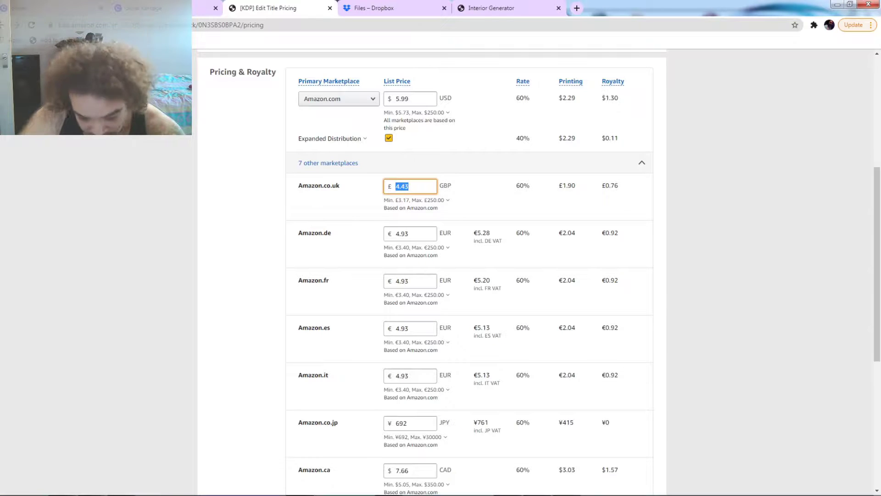
text(Camping)
click(415, 200)
- Copy the Amazon.com list price and use it to set the Amazon.co.uk list price to 5.99 GBP
double_click(402, 98)
key(ctrl+c)
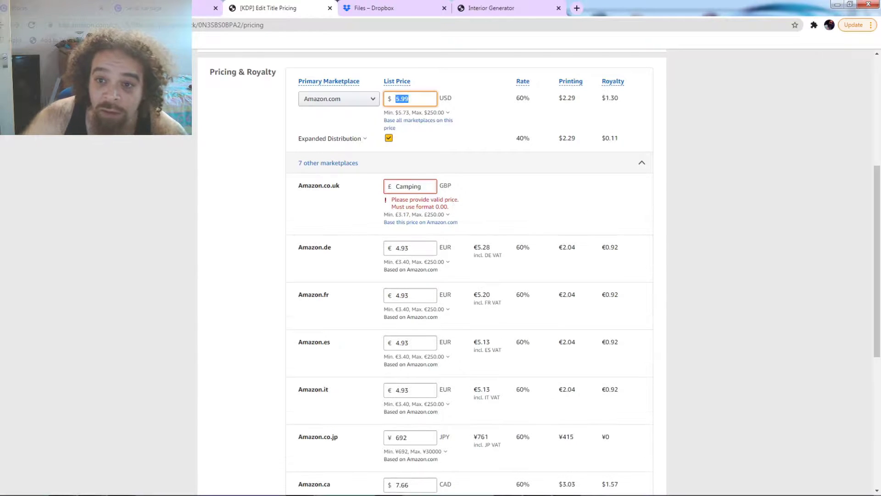
double_click(419, 186)
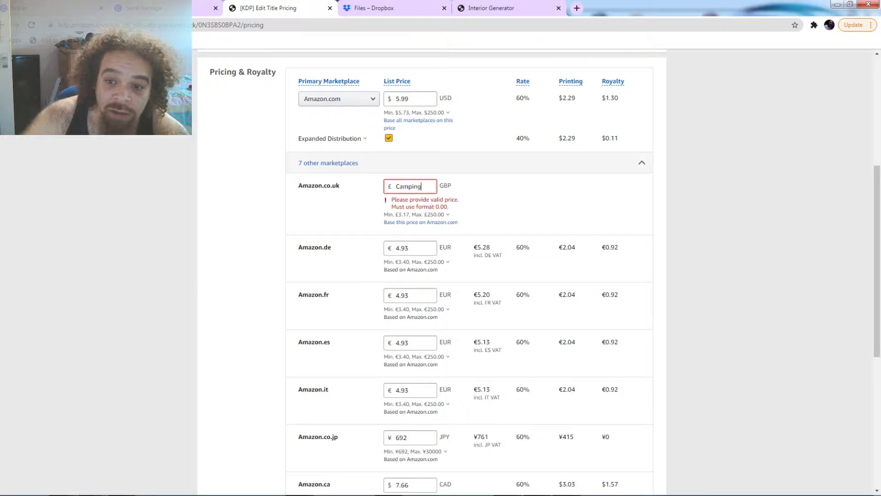
key(ctrl+v)
- Set the Amazon.de and Amazon.fr list prices to 5.99 EUR each
mouse_move(410, 247)
mouse_down()
mouse_move(385, 244)
mouse_move(405, 243)
mouse_up()
click(408, 234)
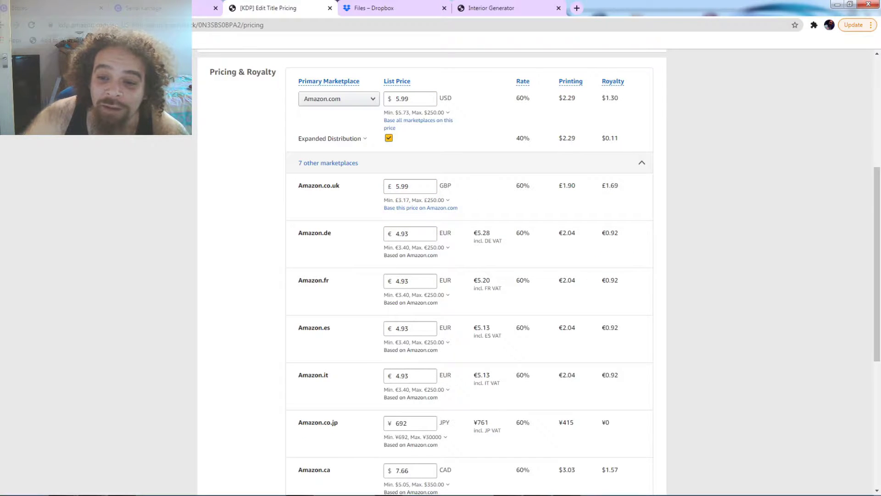
double_click(404, 234)
key(ctrl+v)
click(416, 248)
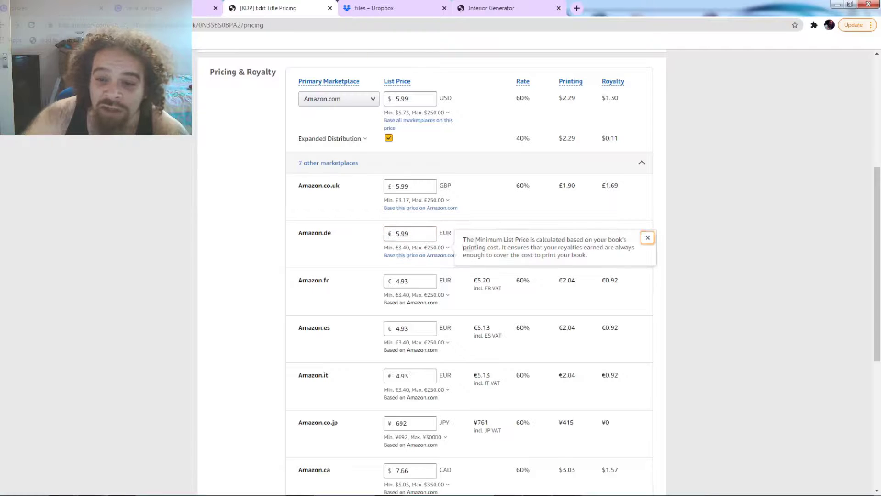
click(407, 280)
drag(409, 281, 395, 281)
key(ctrl+v)
click(416, 294)
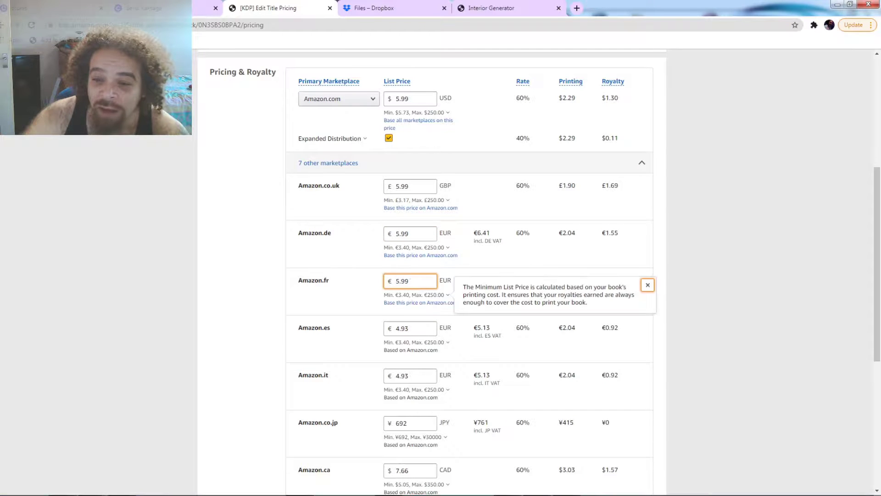
- Set the Amazon.es and Amazon.it list prices to 5.99 EUR each
click(408, 328)
drag(408, 328, 395, 328)
key(ctrl+v)
click(415, 341)
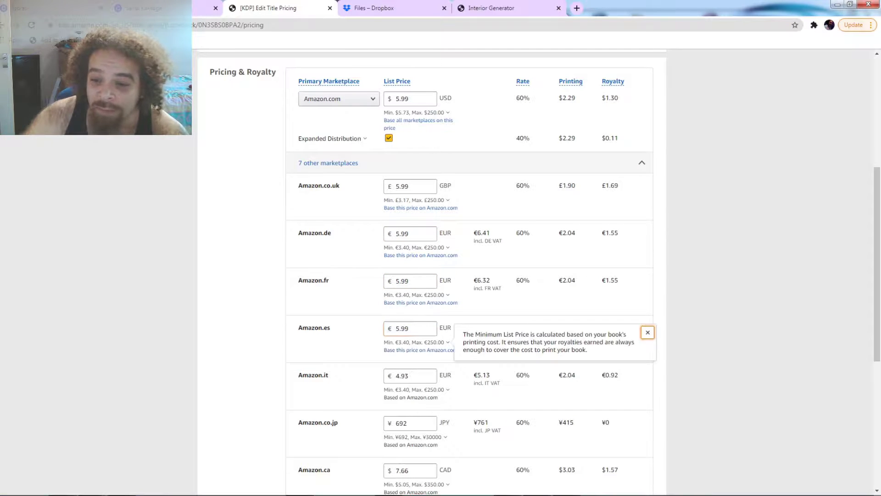
click(408, 375)
drag(409, 375, 395, 376)
key(ctrl+v)
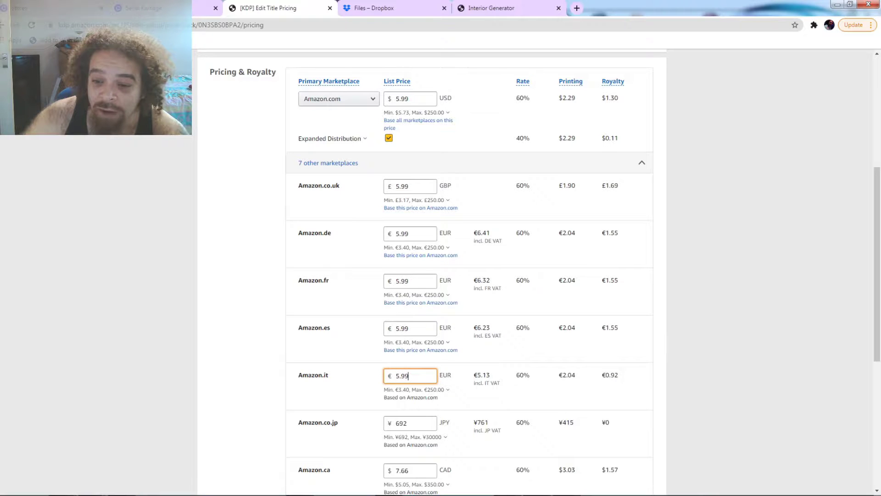
click(416, 389)
- Try 699 JPY as the Amazon.co.jp list price, and raise it to 799 JPY
scroll(431, 276, down, 3)
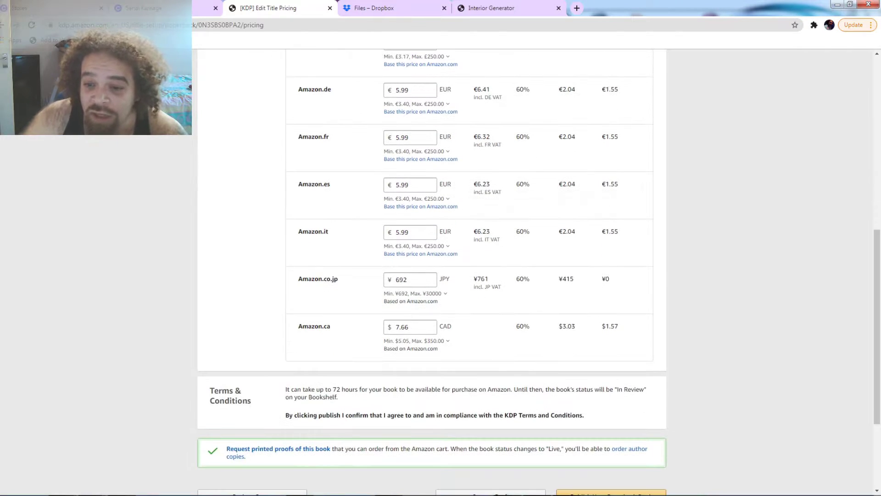
click(415, 293)
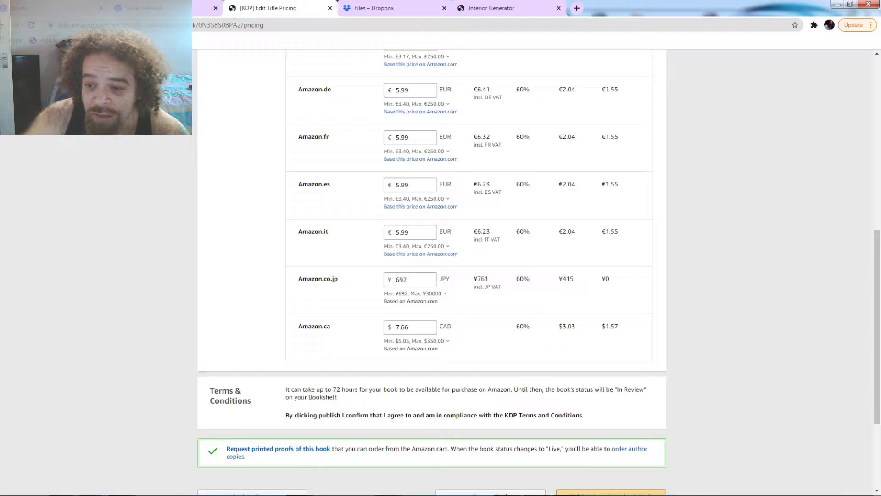
drag(409, 279, 403, 280)
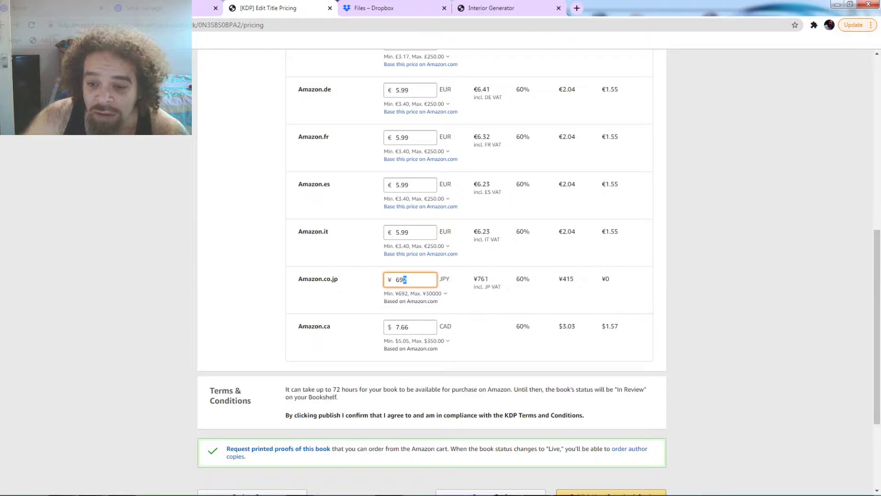
text(9)
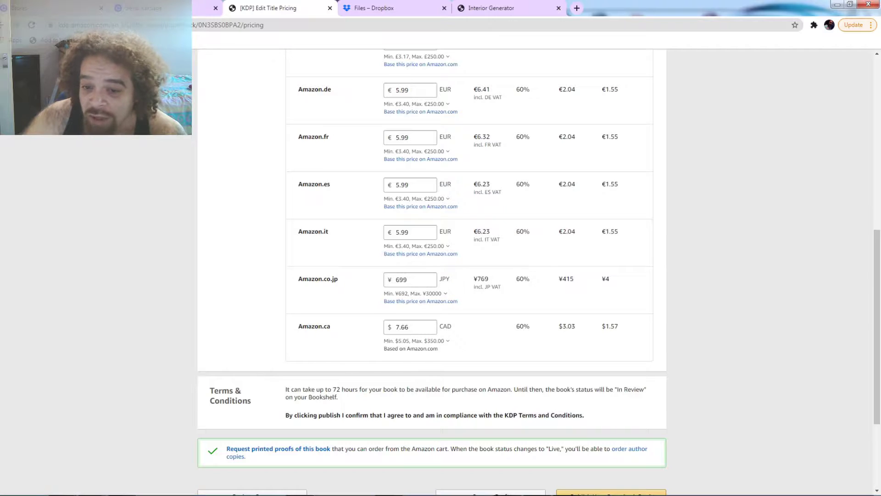
drag(408, 280, 394, 280)
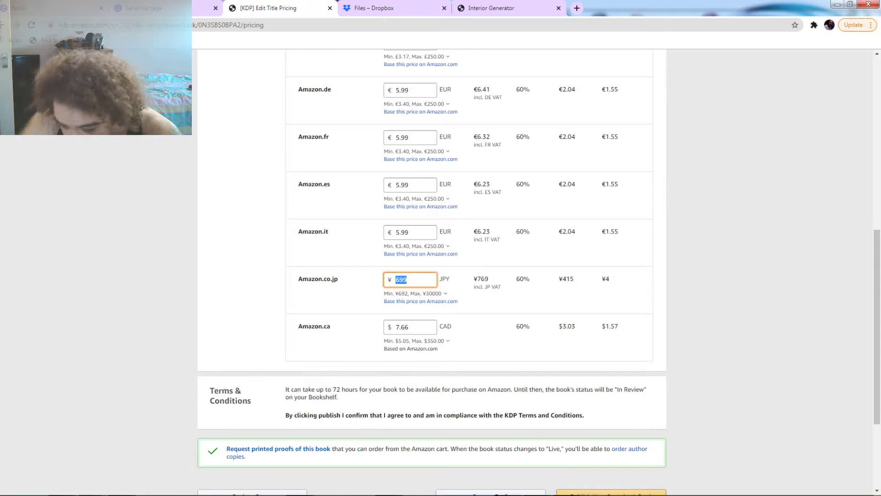
text(799)
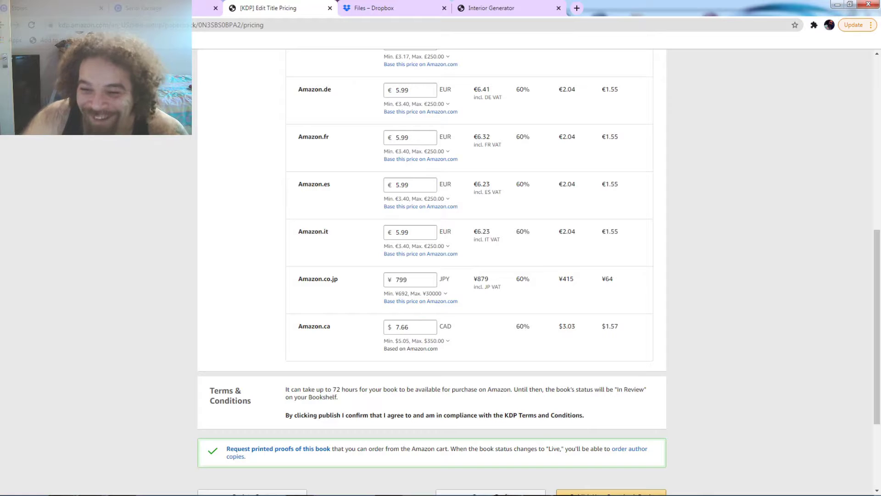
- Set the Amazon.ca list price to 7.99 CAD
drag(410, 327, 401, 327)
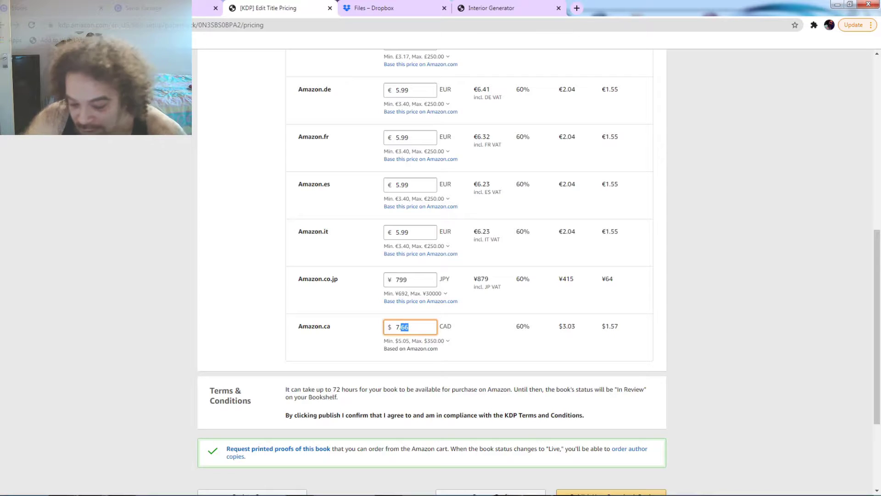
text(99)
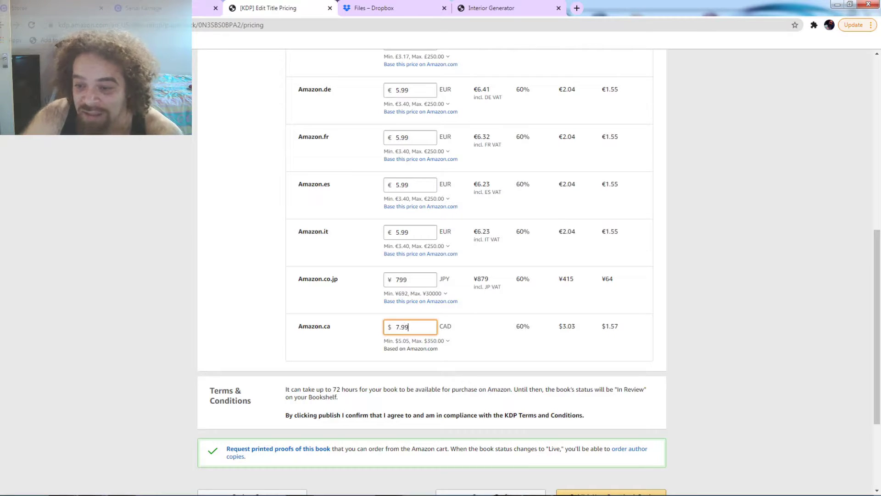
key(Tab)
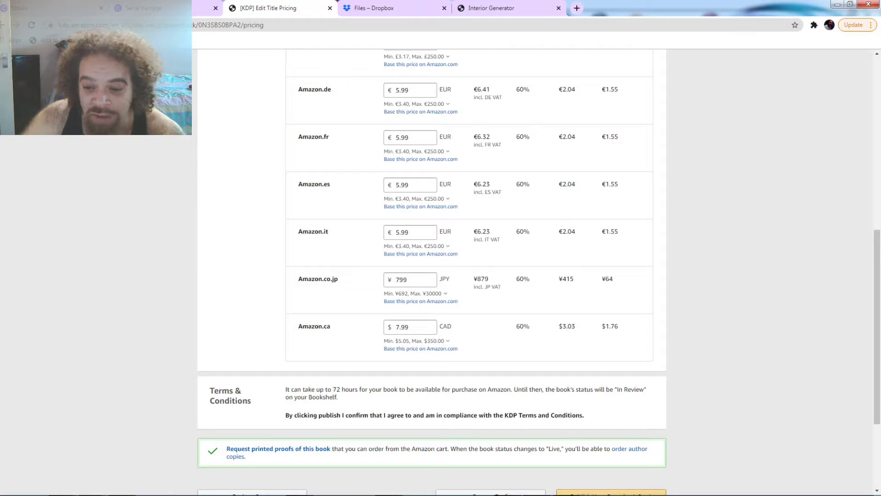
- Review the list prices and royalties for every marketplace, the publishing terms, and the Expanded Distribution royalty for Amazon.com
scroll(431, 271, up, 9)
scroll(431, 271, down, 10)
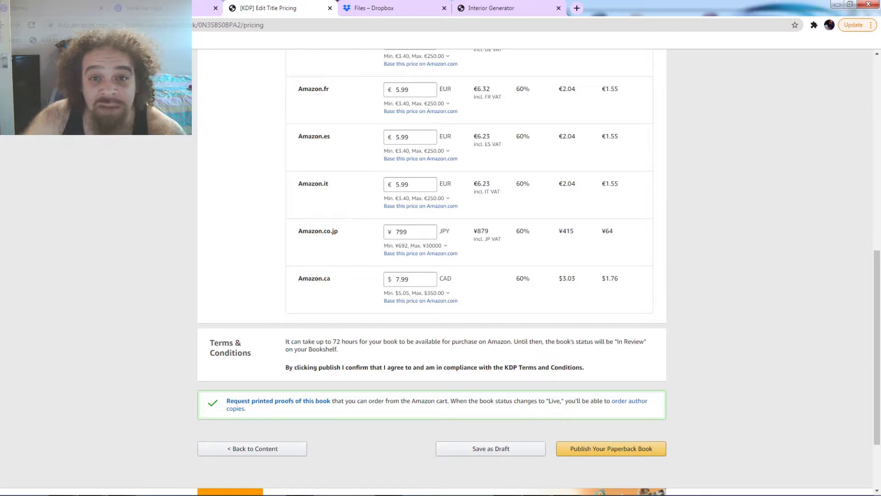
scroll(431, 271, up, 4)
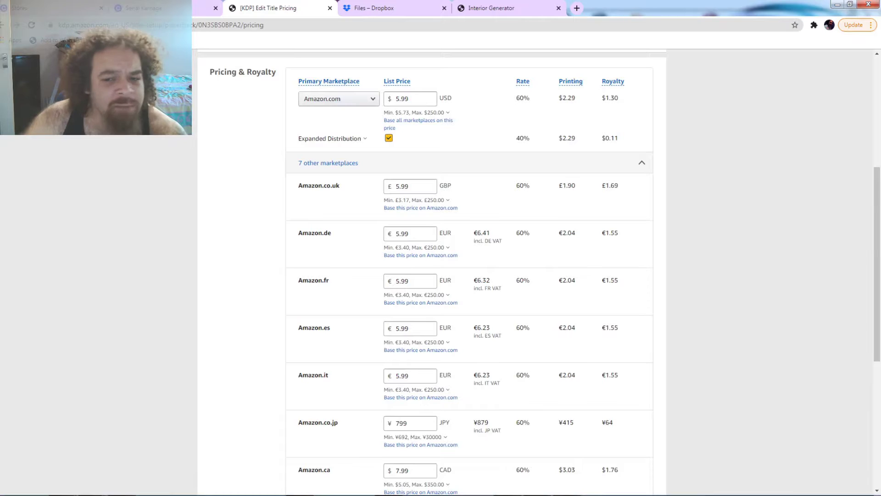
scroll(432, 271, up, 5)
scroll(432, 271, down, 7)
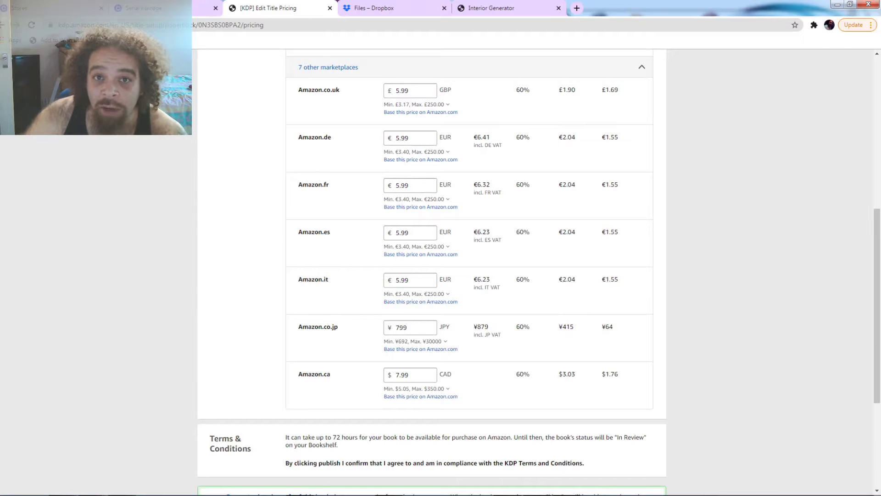
scroll(431, 270, up, 8)
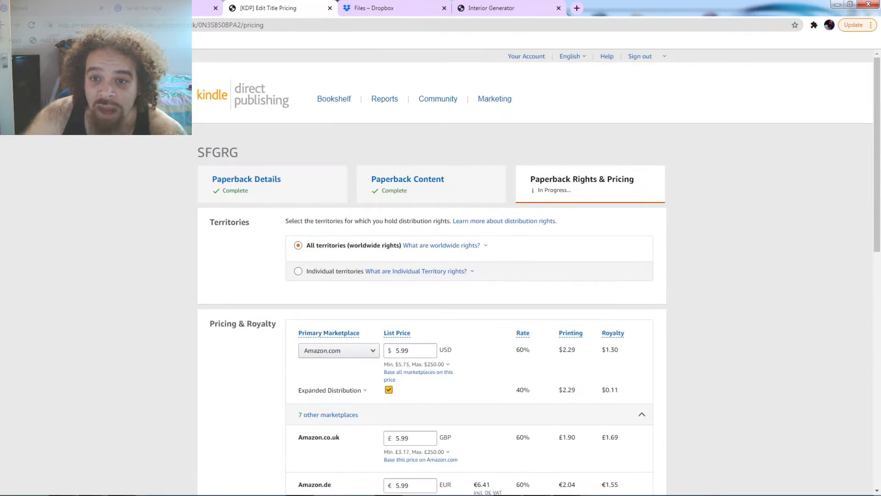
scroll(431, 271, down, 7)
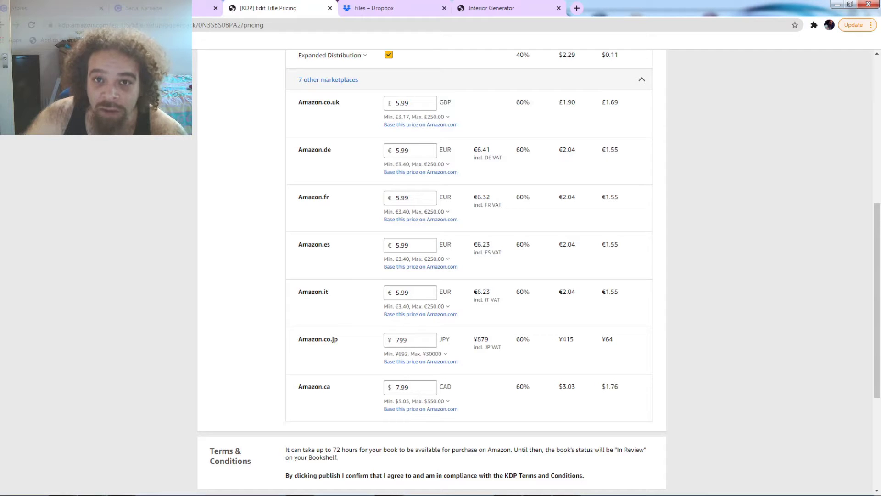
scroll(431, 271, down, 4)
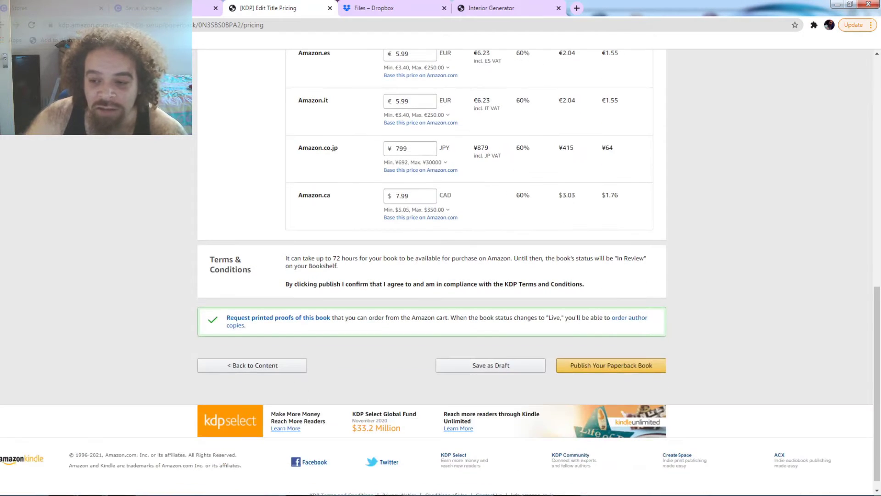
scroll(431, 271, up, 2)
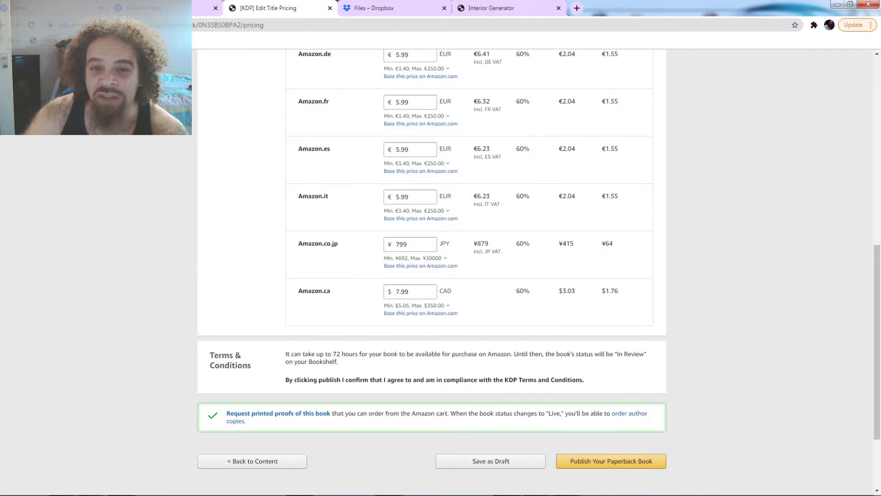
scroll(431, 270, up, 1)
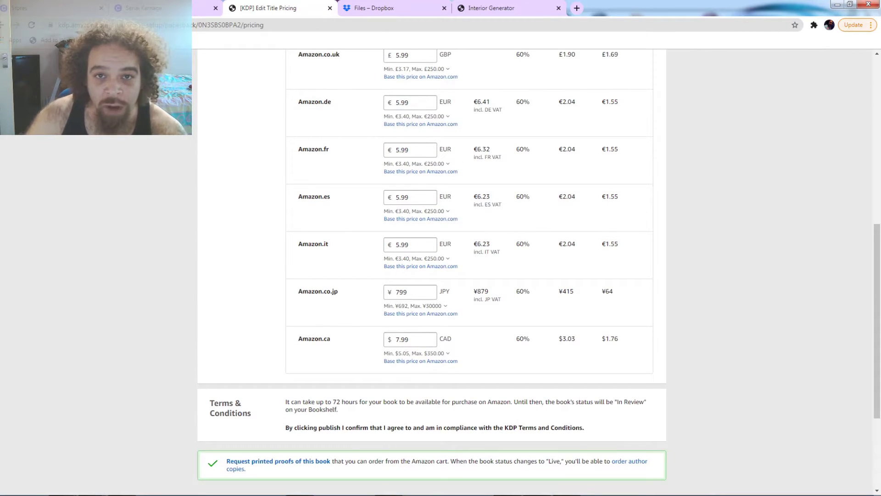
scroll(431, 271, up, 1)
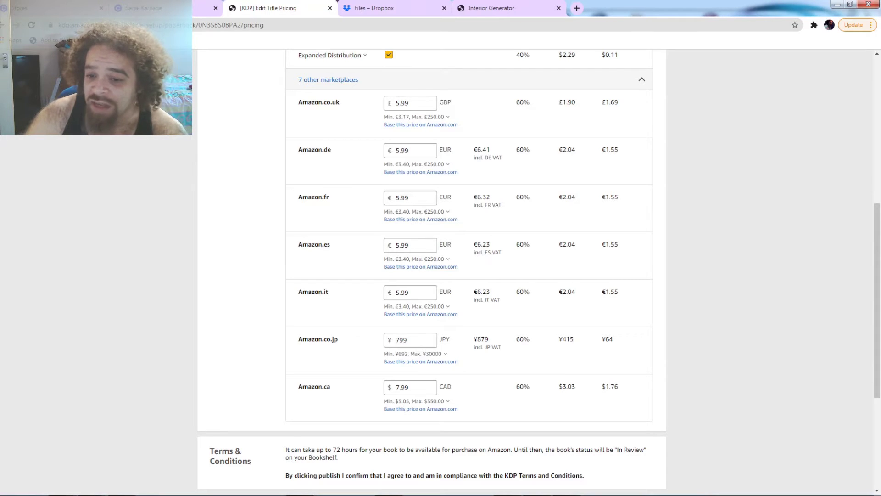
double_click(401, 340)
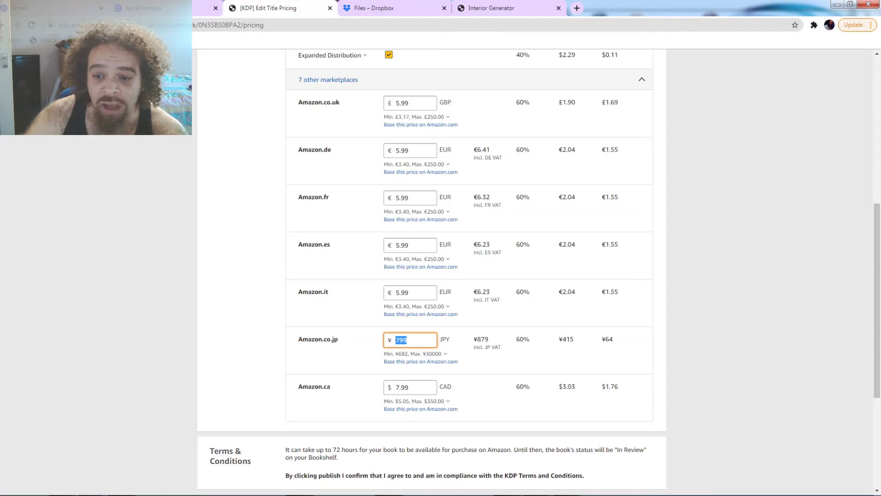
click(505, 317)
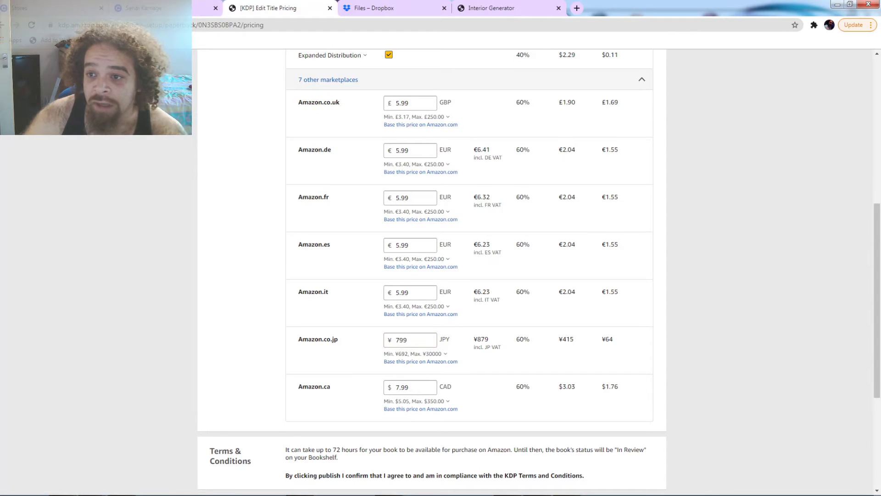
scroll(505, 317, up, 7)
scroll(532, 270, down, 1)
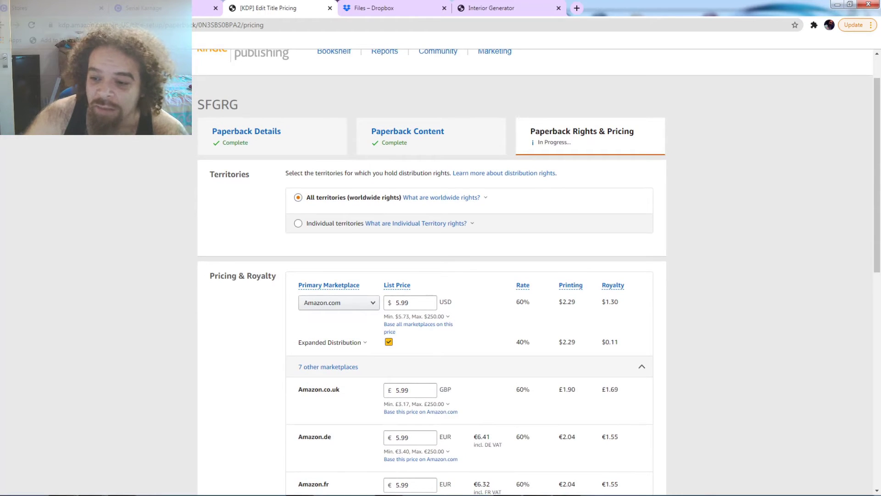
drag(605, 342, 618, 342)
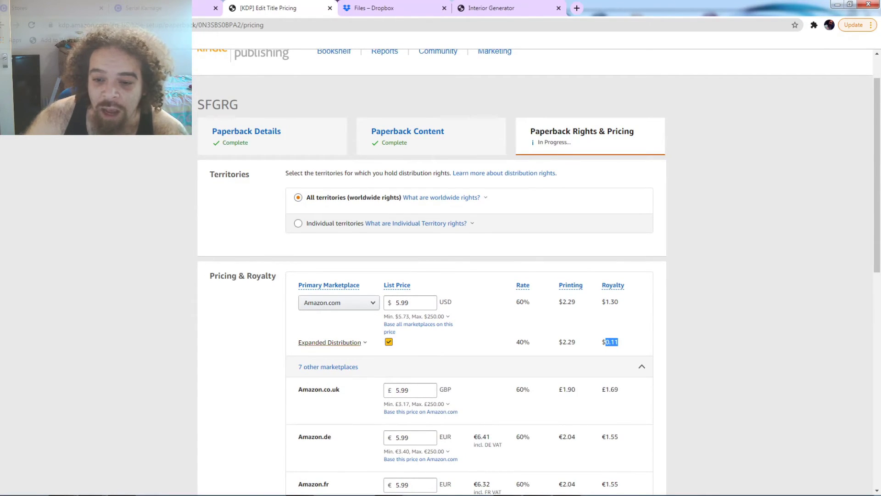